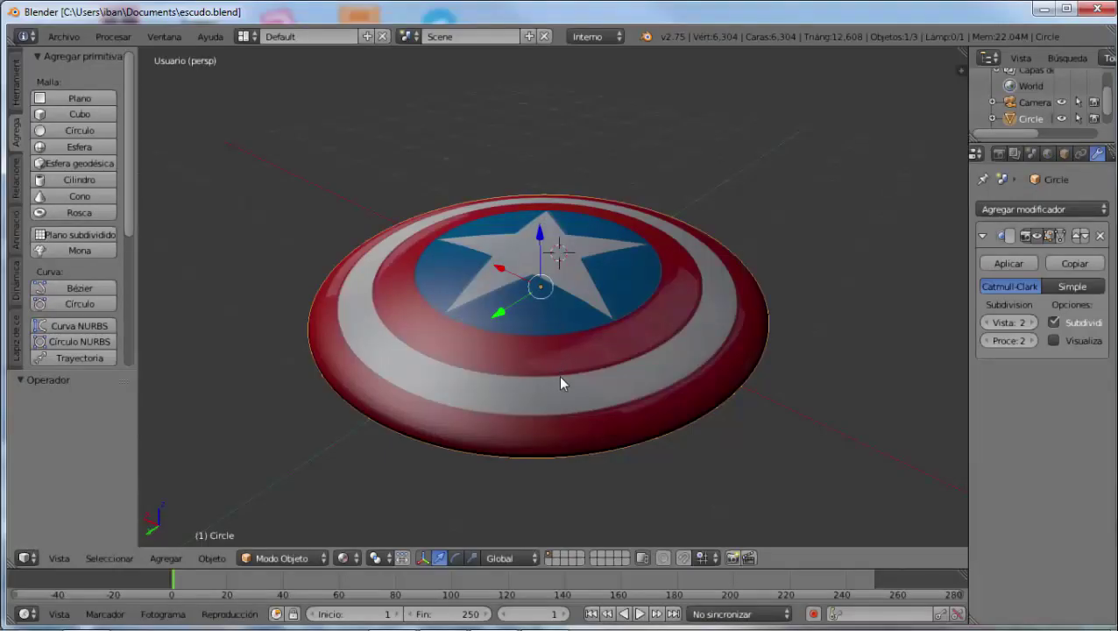
Switch the render engine to Cycles and render the shield, which shows as a plain grey disc.
mouse_move(602, 364)
middle_mouse_down()
mouse_move(572, 268)
mouse_move(556, 369)
mouse_move(599, 422)
mouse_move(629, 436)
middle_mouse_up()
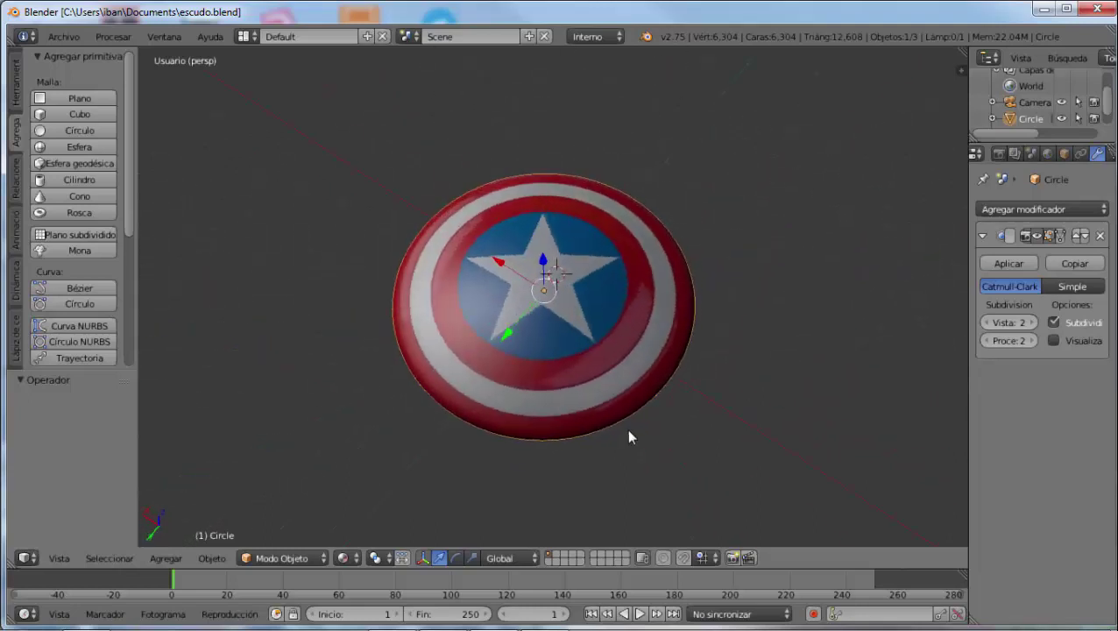
left_click(590, 40)
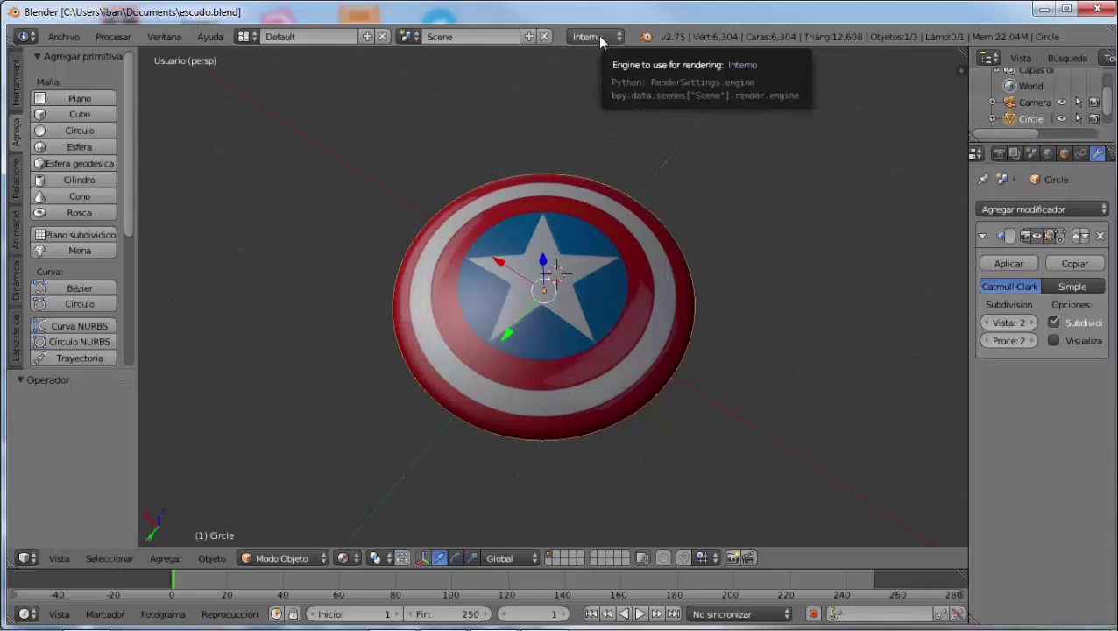
left_click(602, 42)
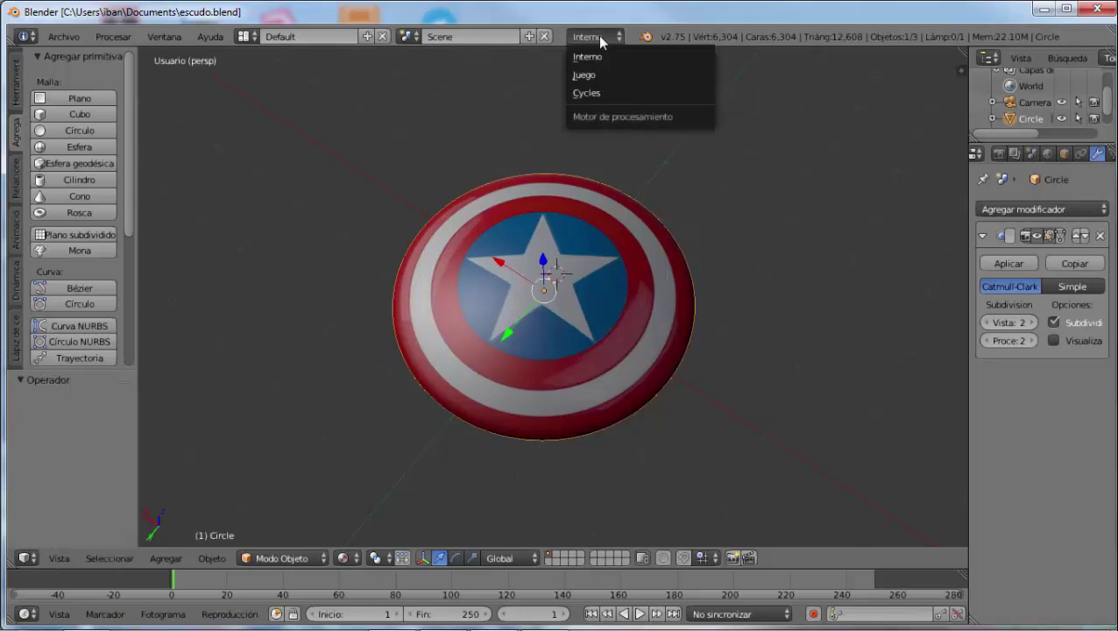
left_click(600, 38)
left_click(587, 39)
left_click(591, 95)
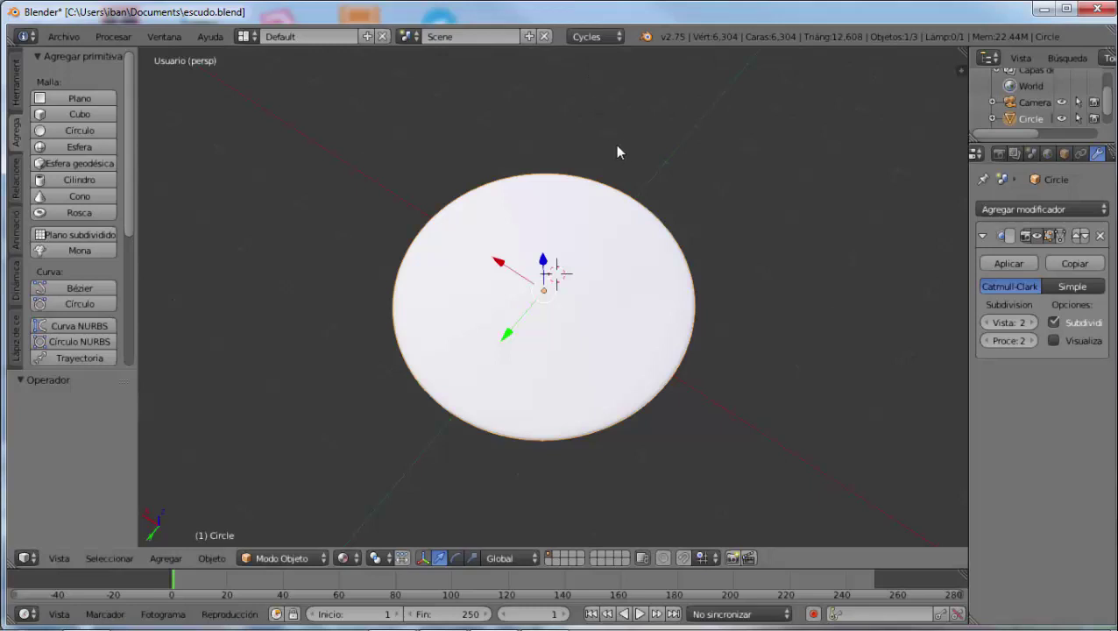
key("F12")
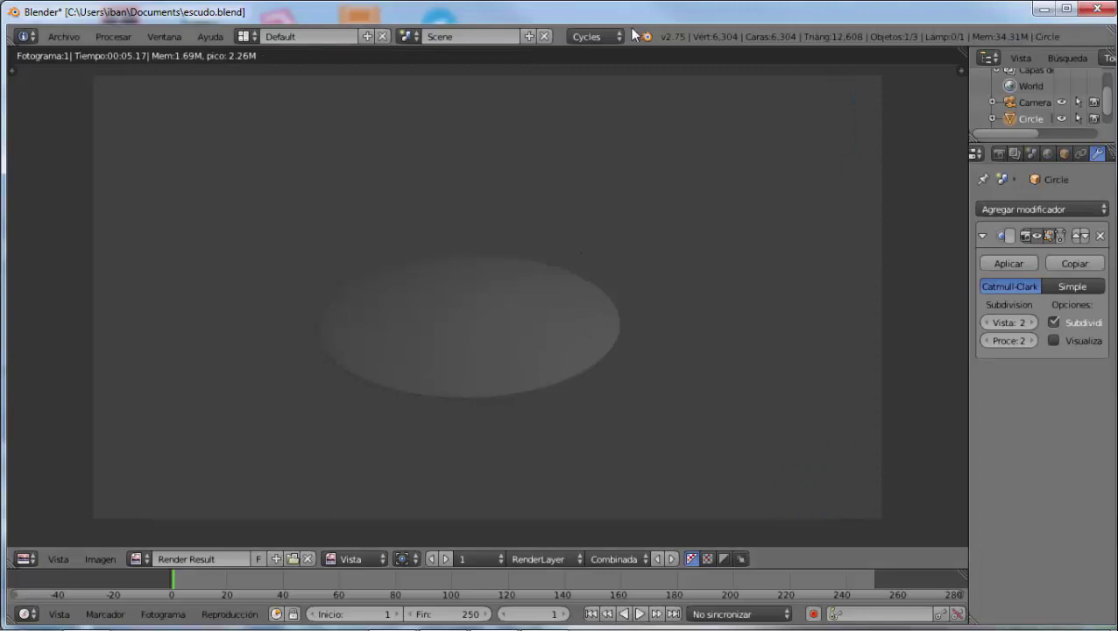
Return the engine to Blender Internal, render to confirm the striped star shield, and exit the render.
left_click(605, 35)
left_click(601, 54)
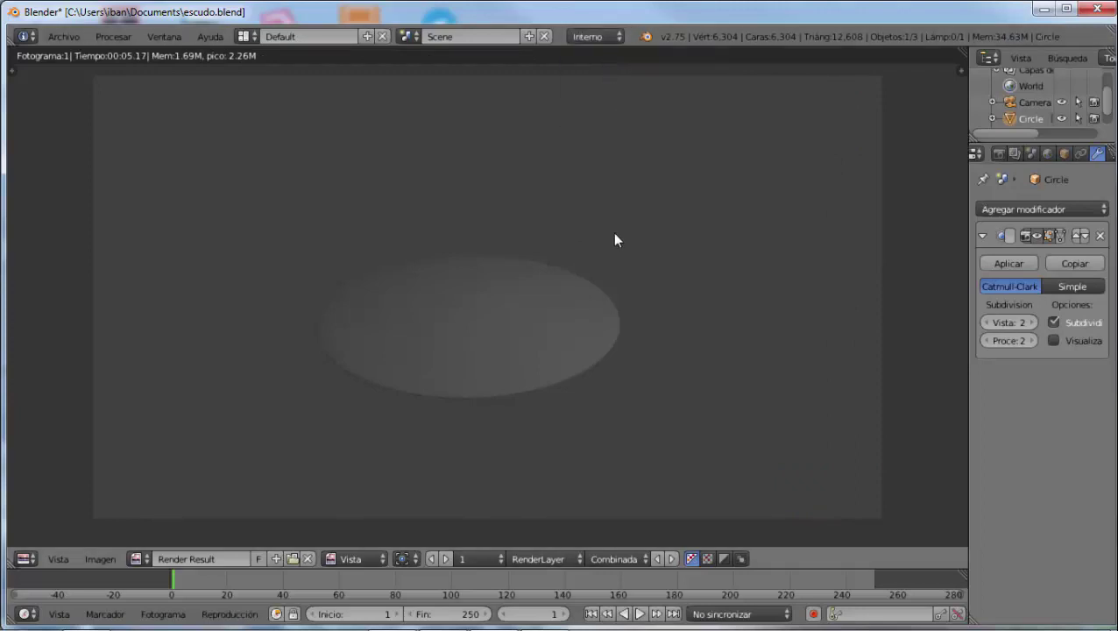
key("F12")
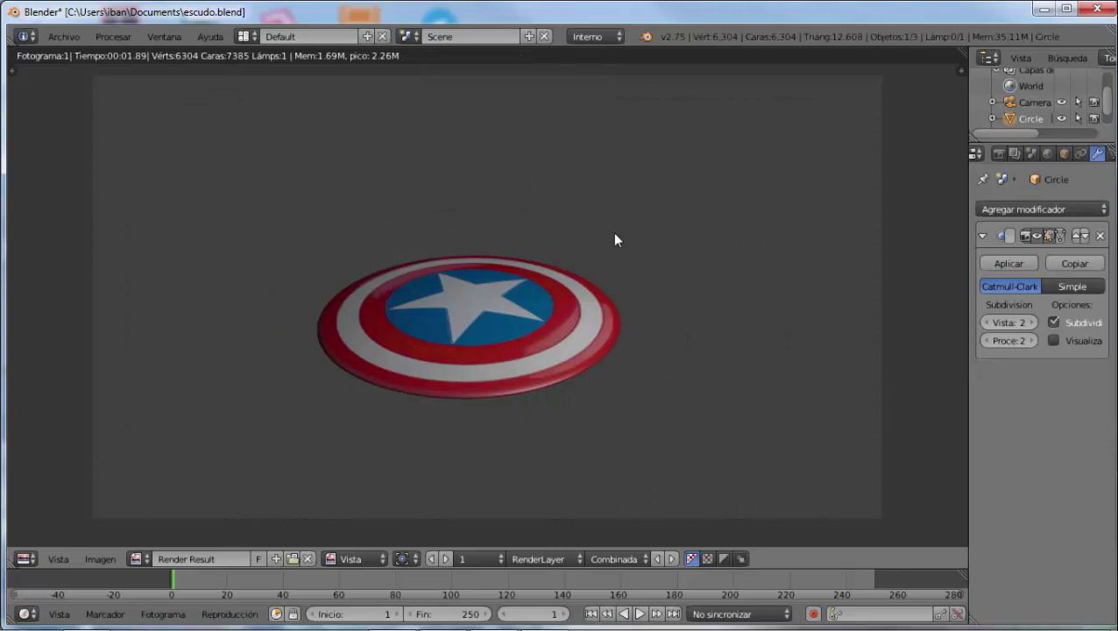
key("Escape")
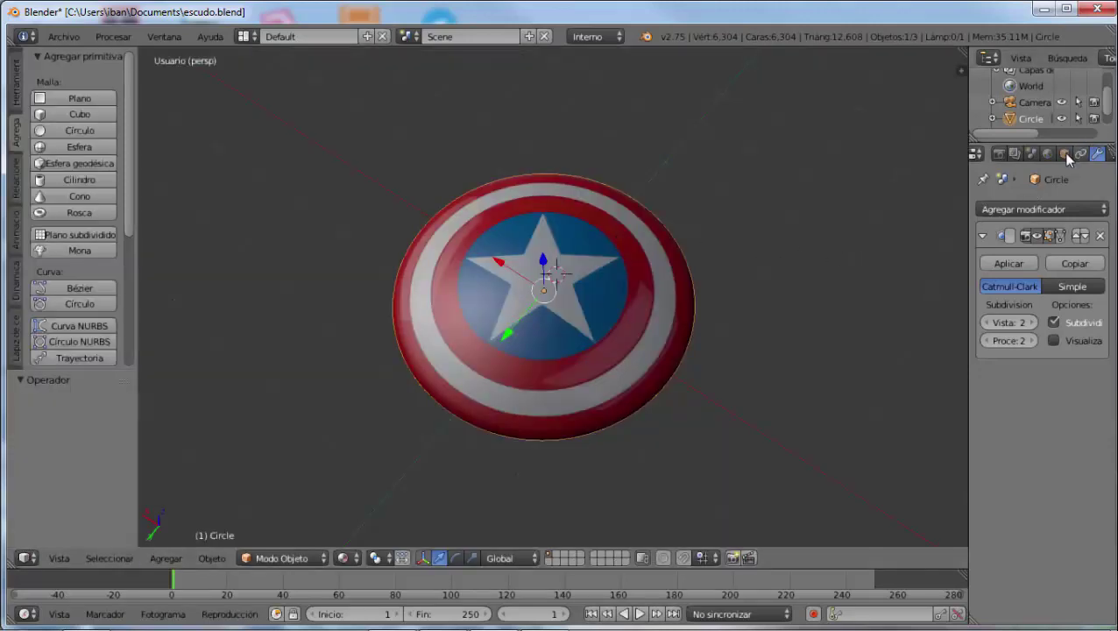
Show Material.001 settings, switch the engine to Cycles, and enable Use Nodes.
scroll(1067, 156, "down", 2)
scroll(1068, 156, "down", 2)
scroll(1068, 156, "down", 1)
scroll(1066, 156, "down", 1)
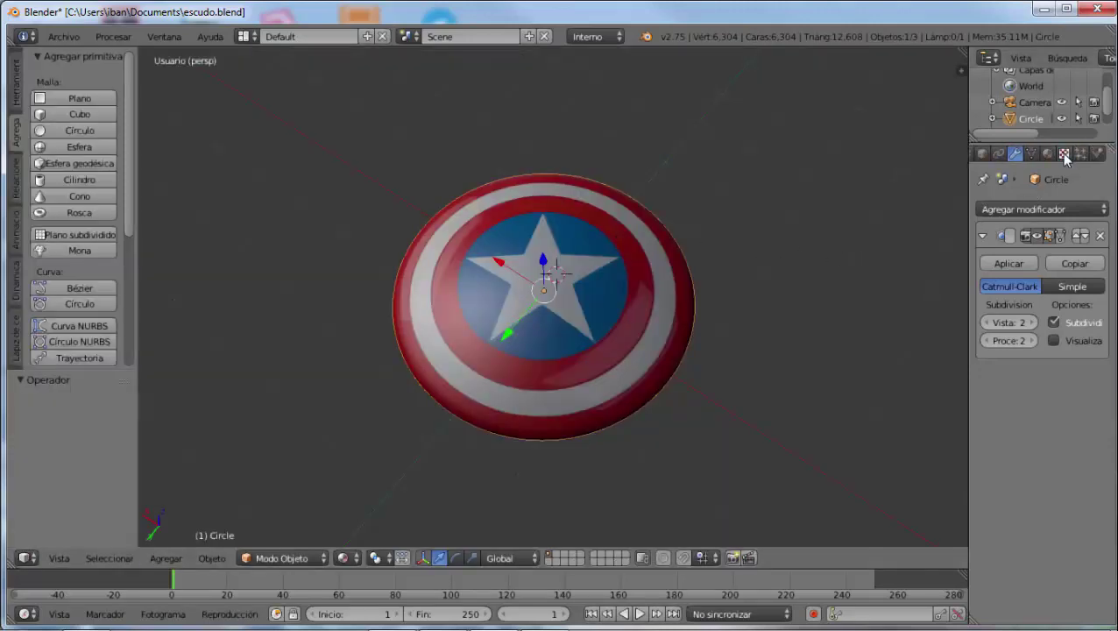
left_click(1049, 154)
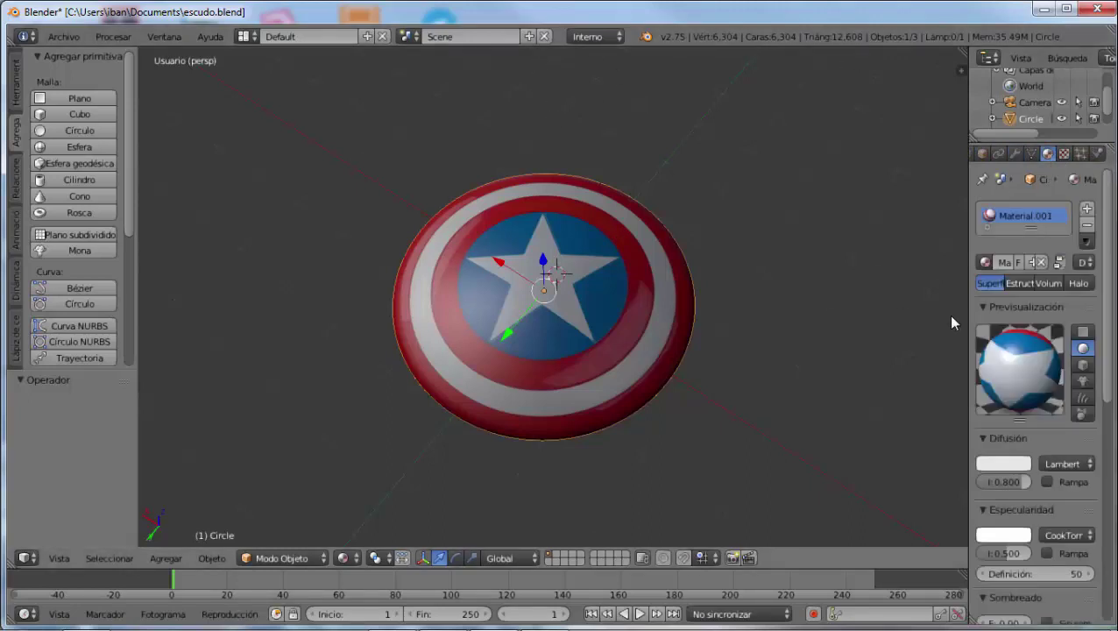
left_click_drag(970, 318, 887, 316)
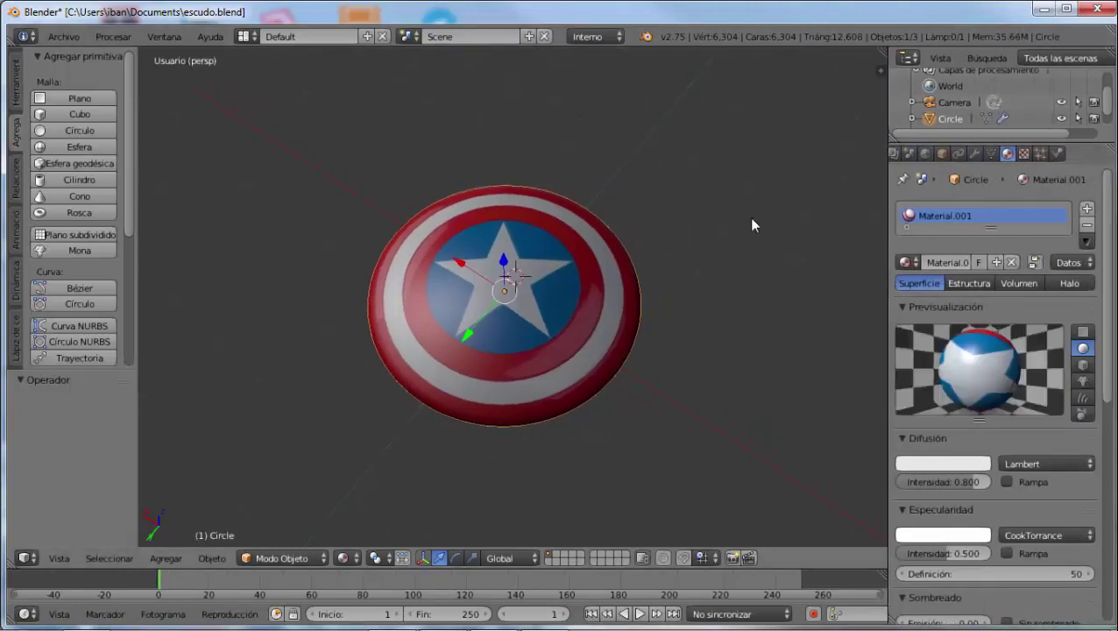
left_click(604, 36)
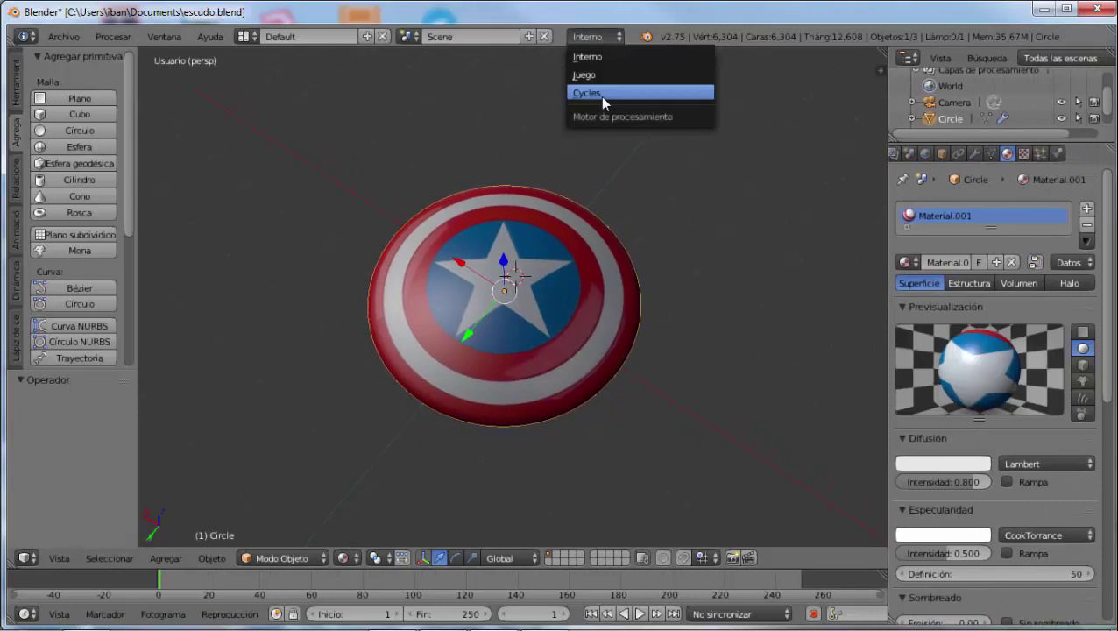
left_click(603, 95)
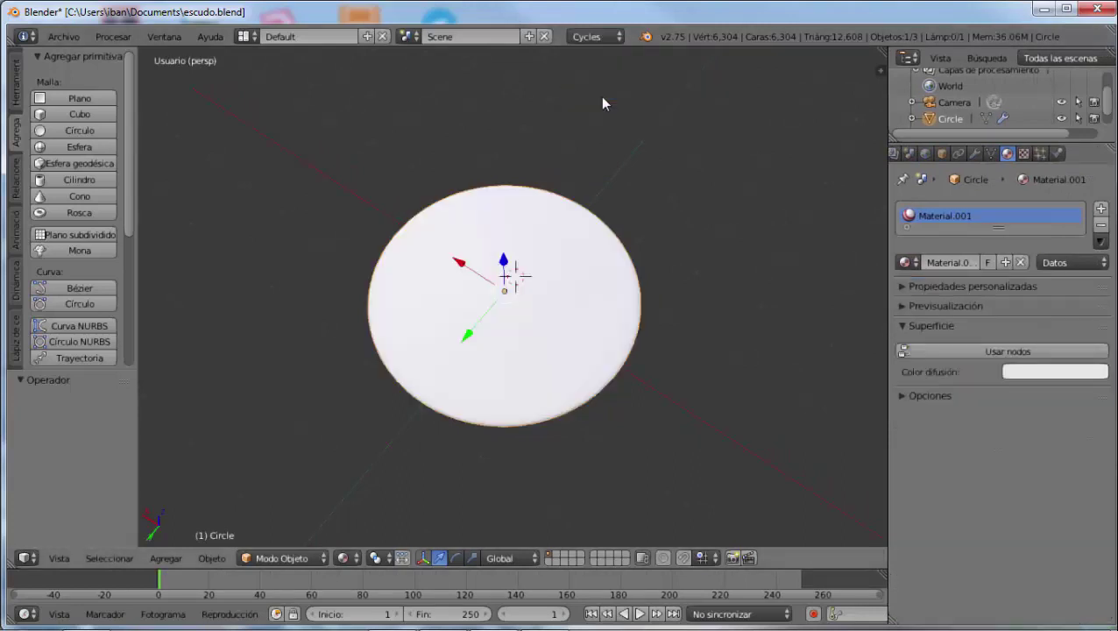
left_click(991, 353)
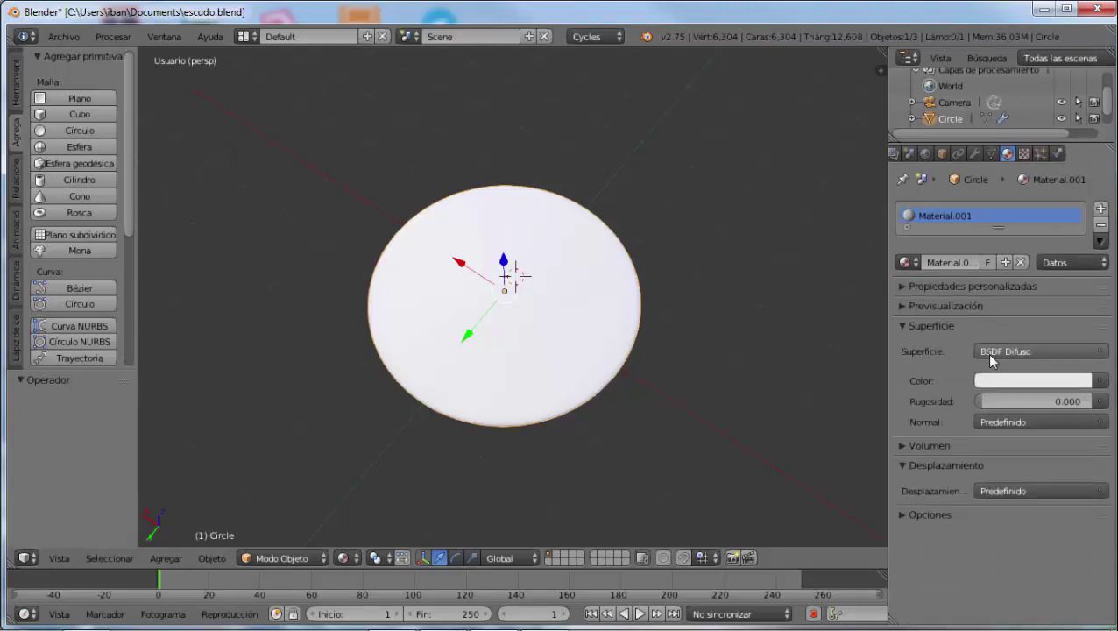
Add a new Texture.001, unlink it again, and return to the material settings.
left_click(1023, 153)
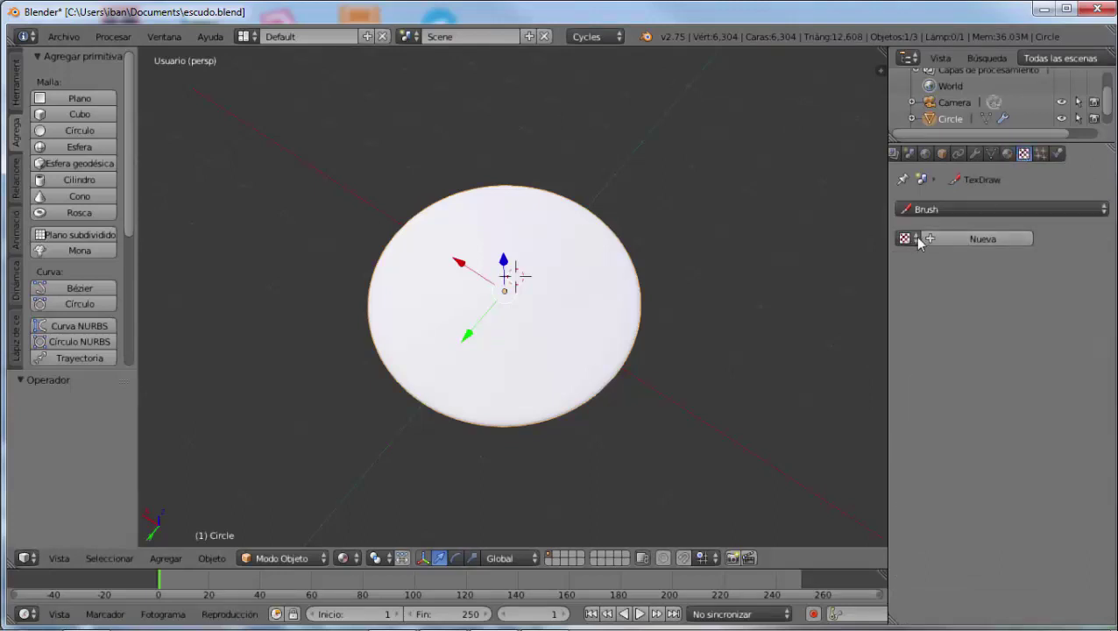
left_click(942, 241)
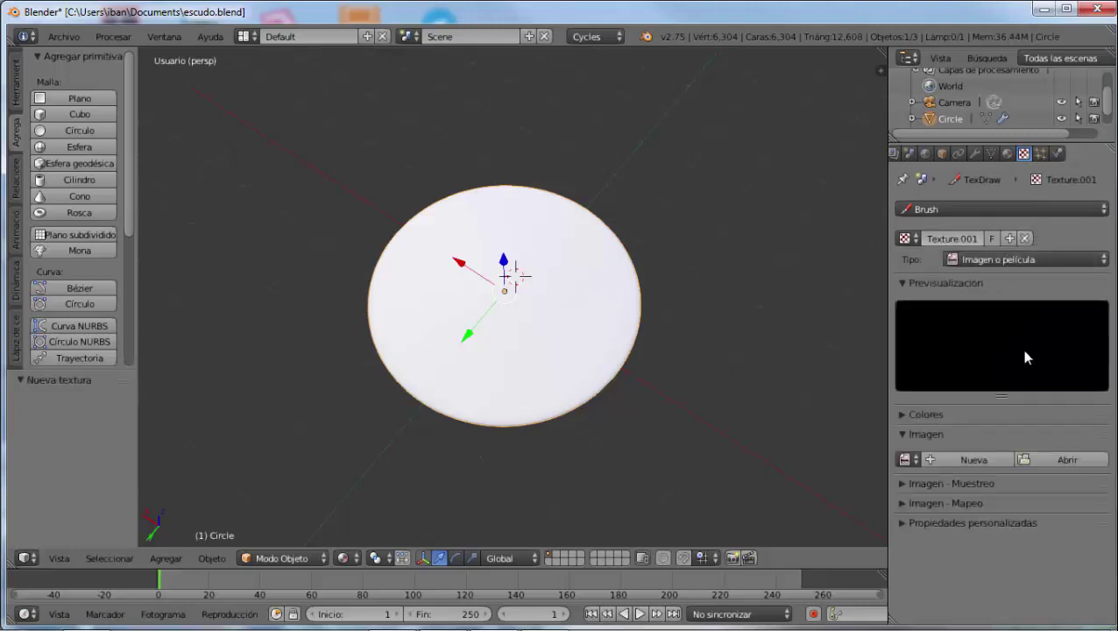
left_click(1026, 238)
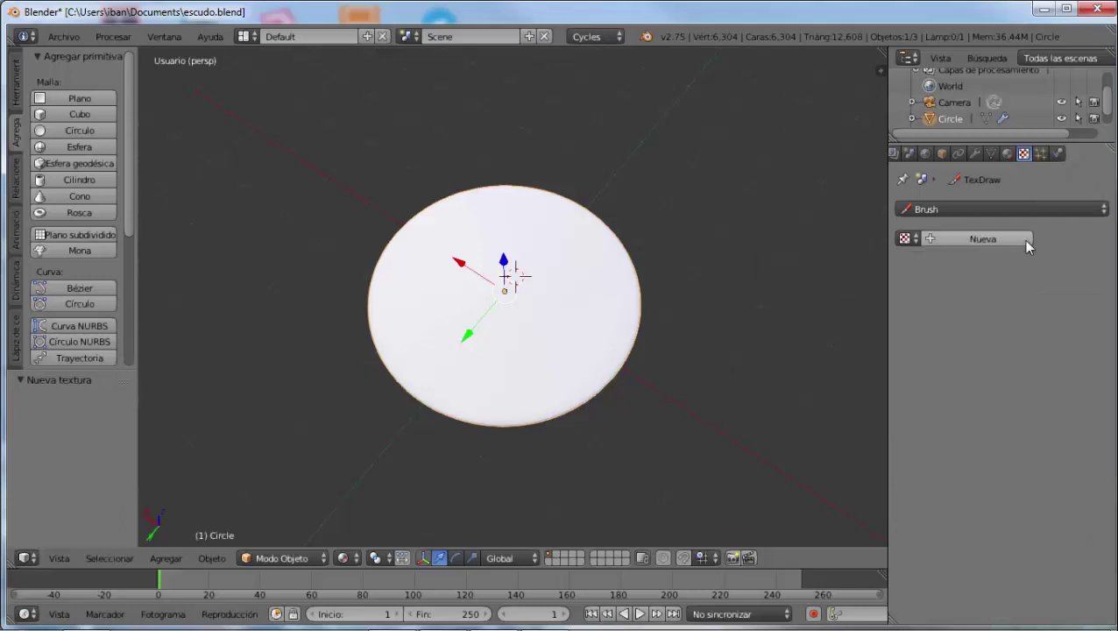
left_click(1008, 155)
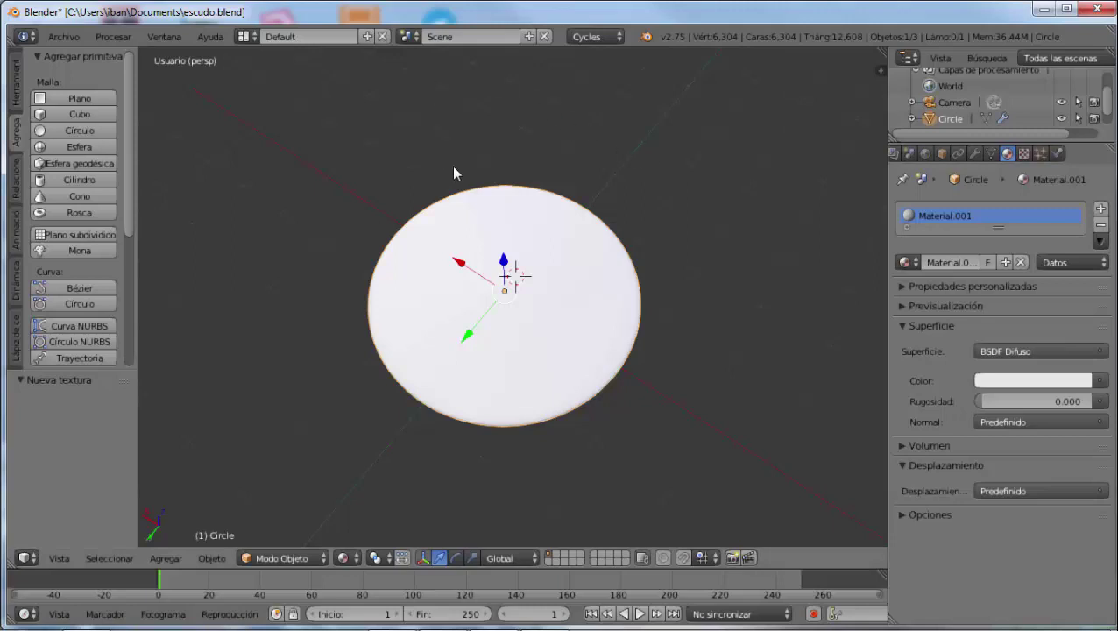
Switch to the UV Editing layout with the disc in Edit Mode and all vertices selected.
left_click(243, 37)
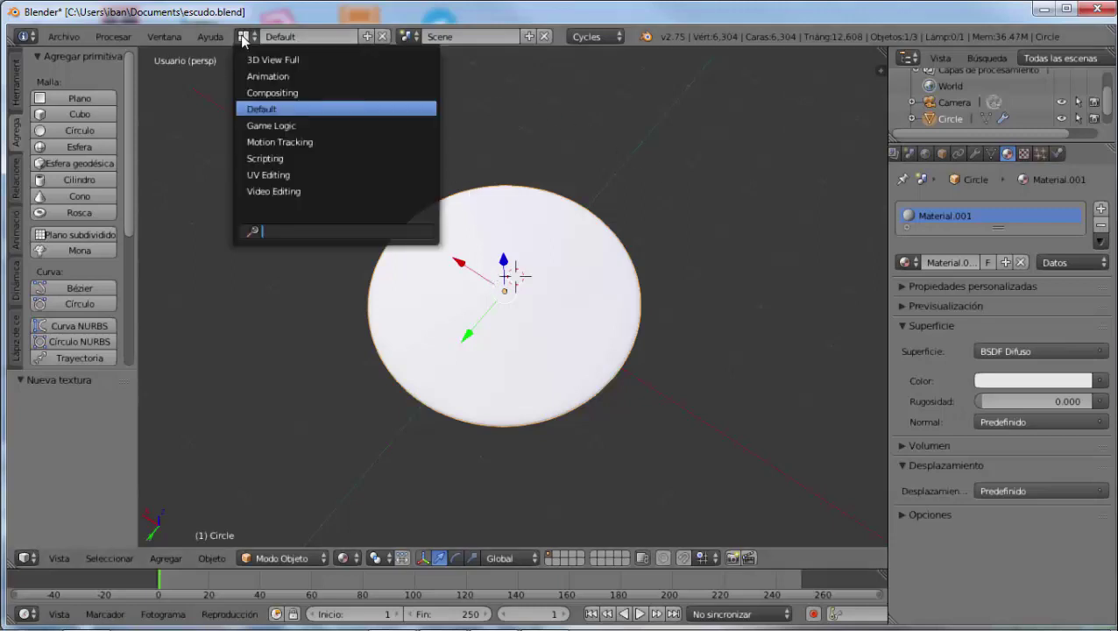
left_click(276, 174)
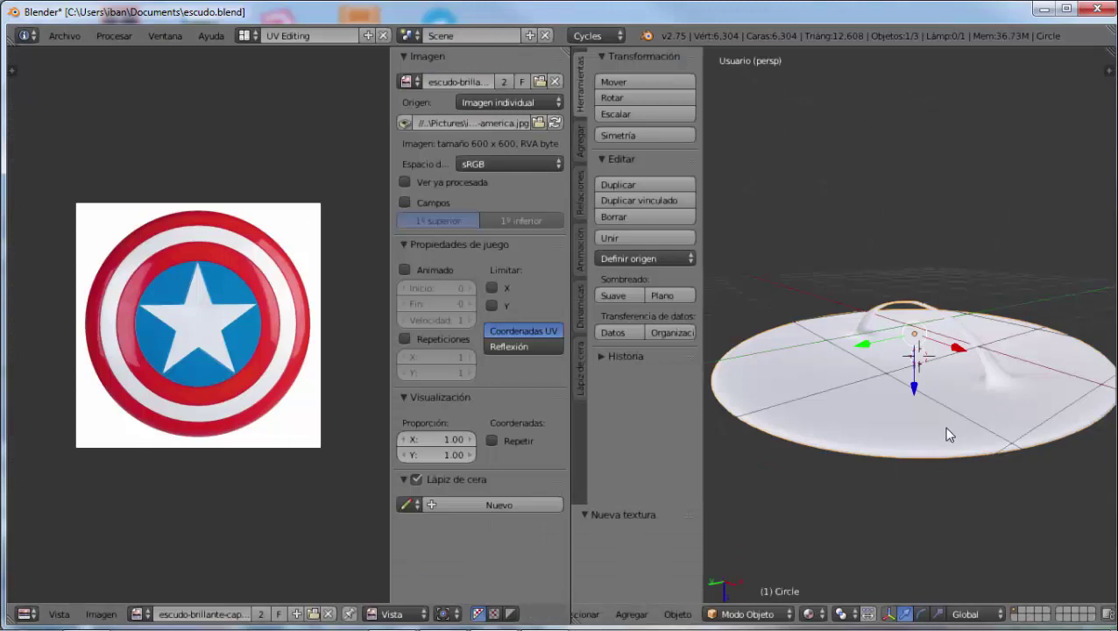
key("Tab")
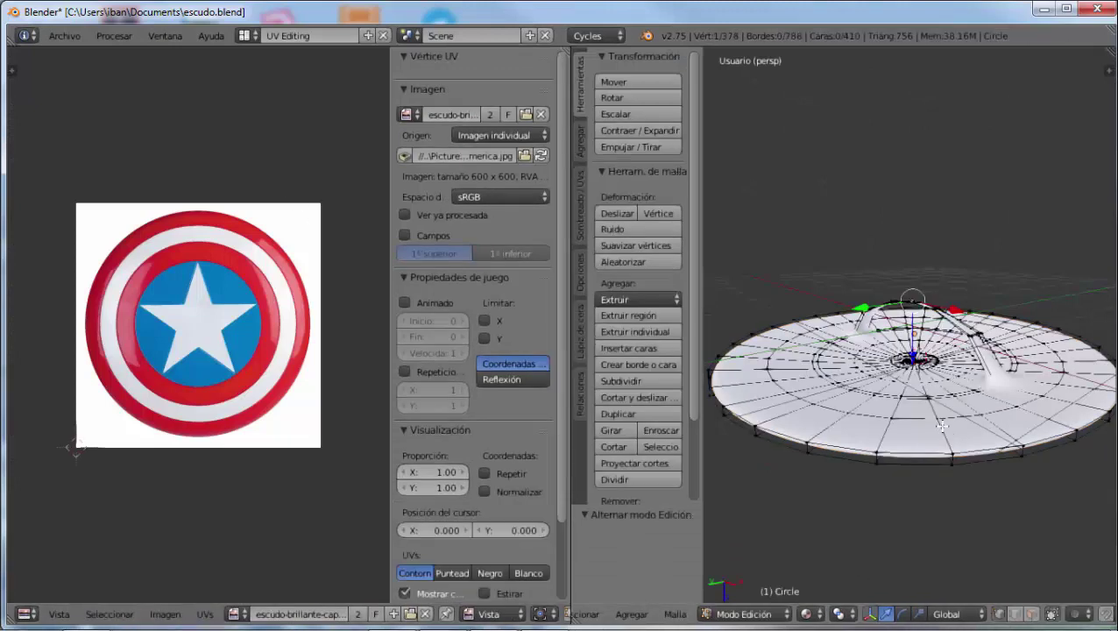
key("a")
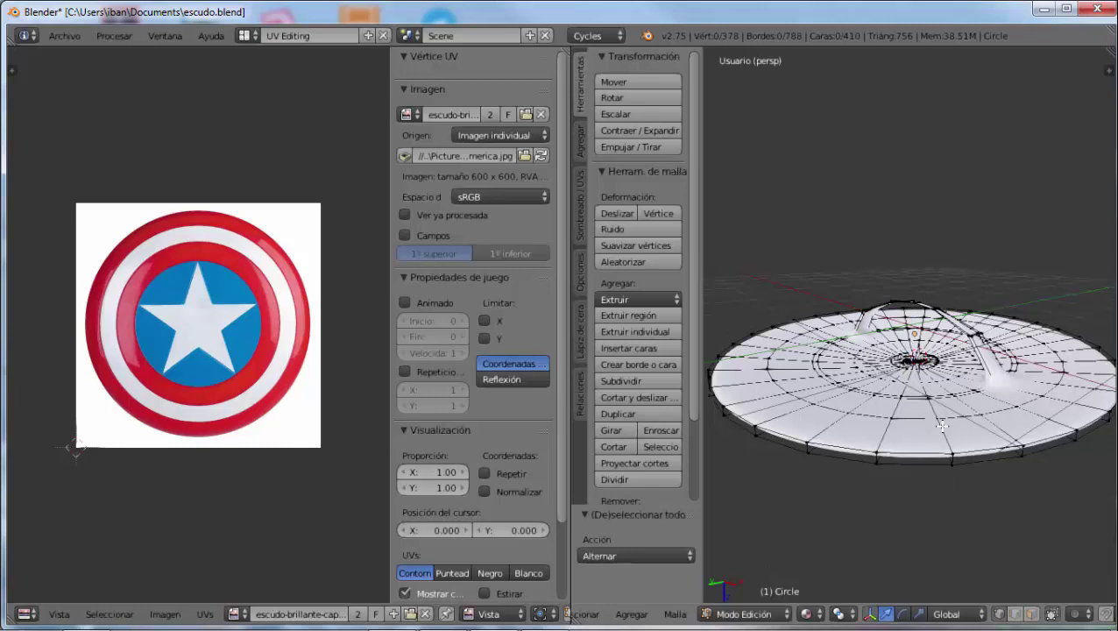
key("a")
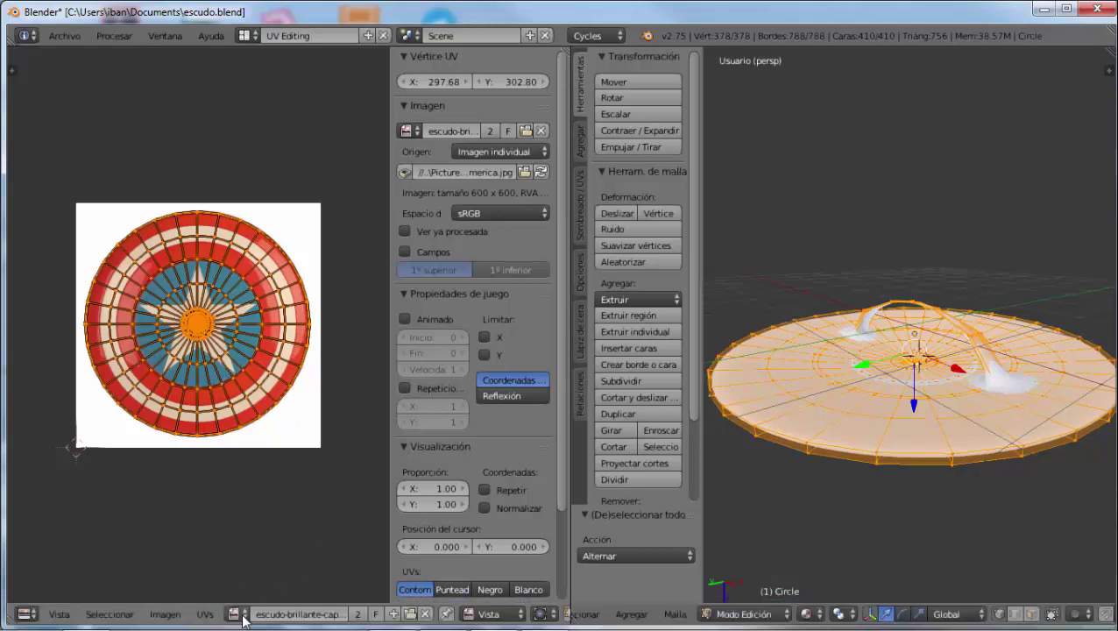
Load the escudo-brillante Captain America shield image beneath the disc's UV map.
left_click(239, 614)
left_click(254, 446)
left_click(425, 613)
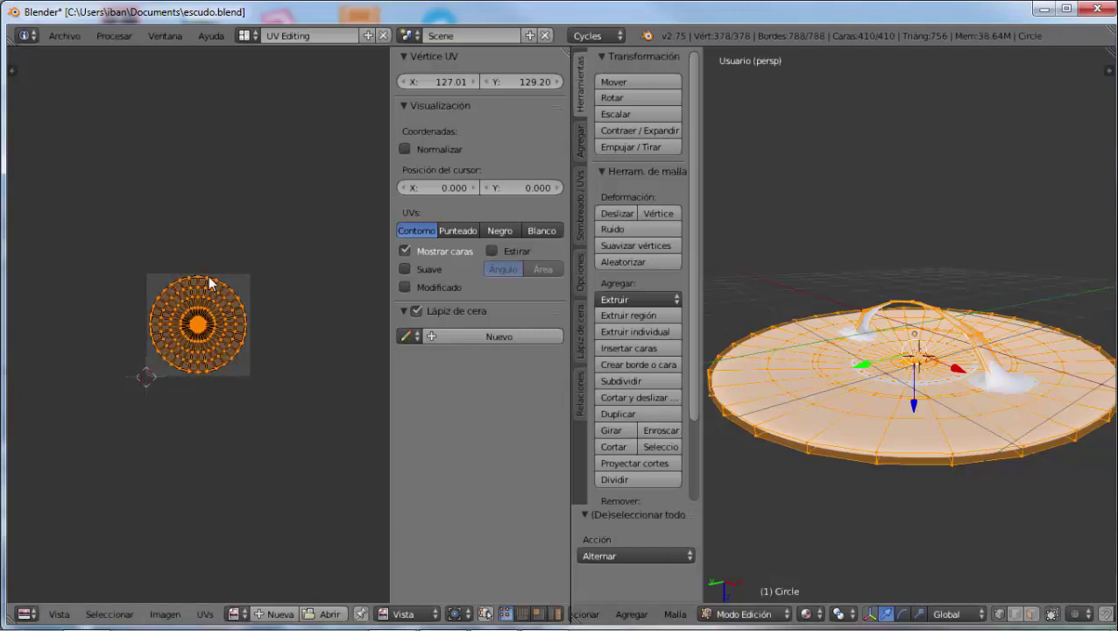
left_click(236, 614)
left_click(273, 445)
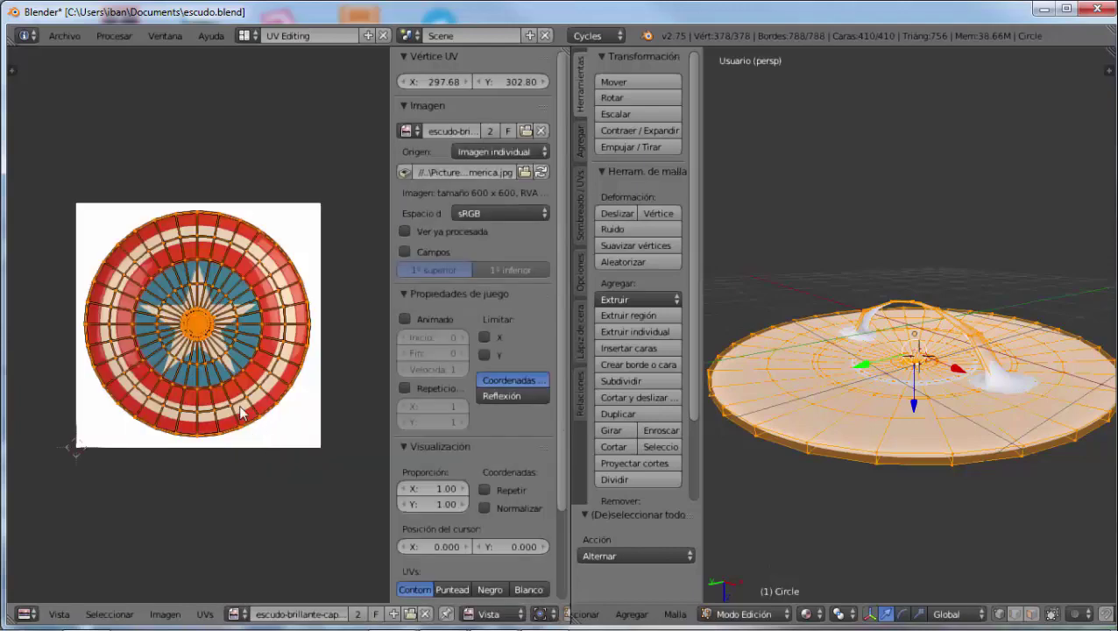
scroll(220, 375, "up", 1)
scroll(224, 350, "up", 1)
scroll(210, 263, "down", 1)
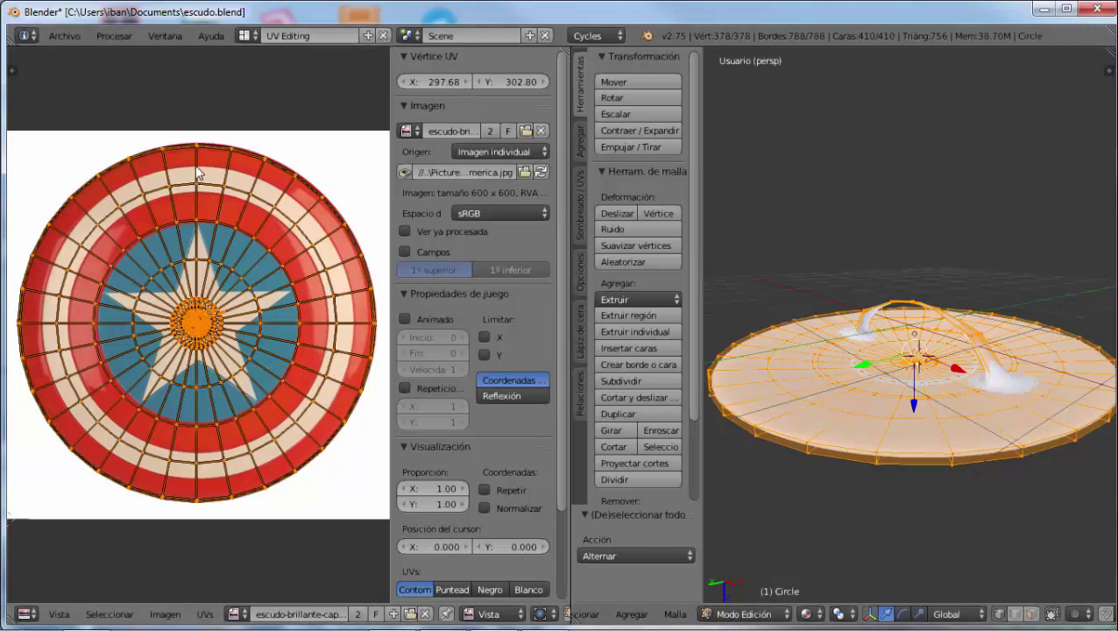
left_click(255, 36)
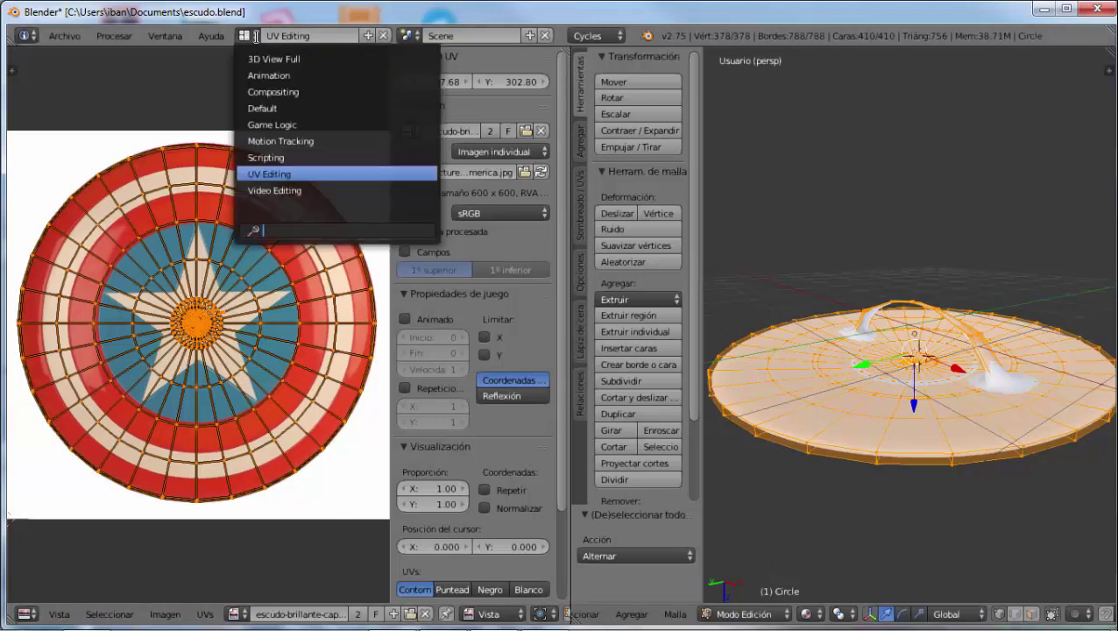
Go to the Default layout, toggling the 3D view to Node Editor and back.
left_click(278, 92)
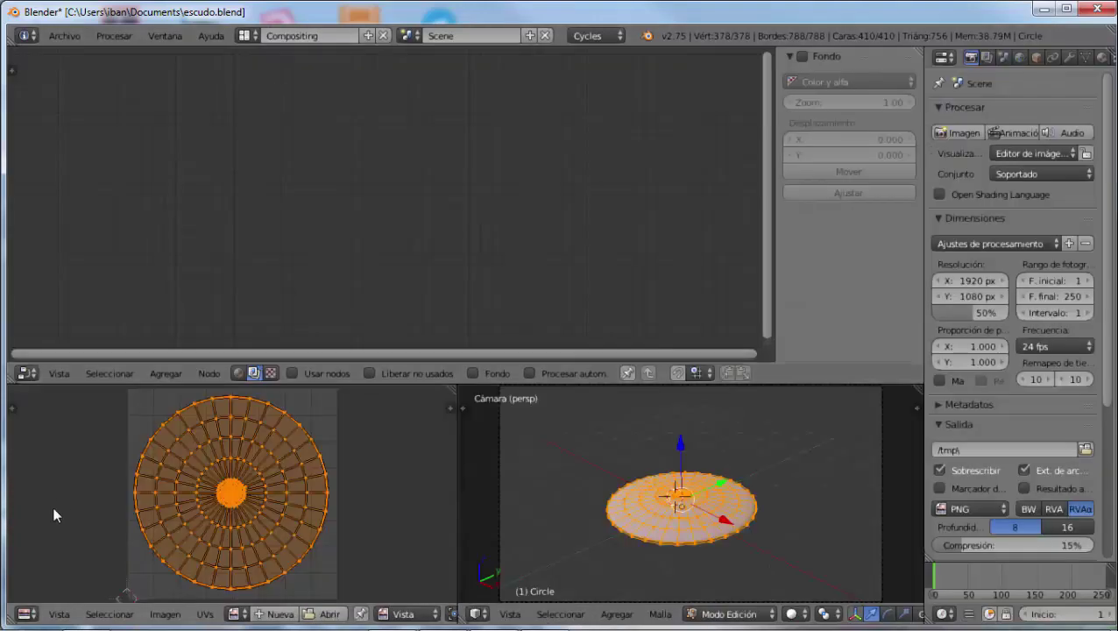
left_click(247, 40)
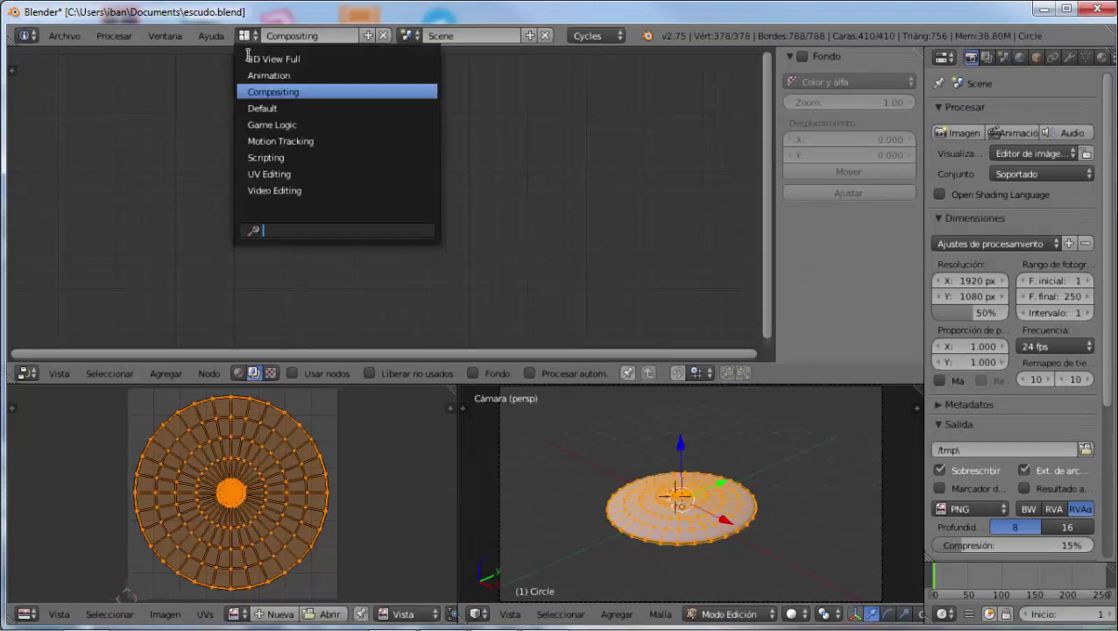
left_click(262, 108)
left_click(26, 563)
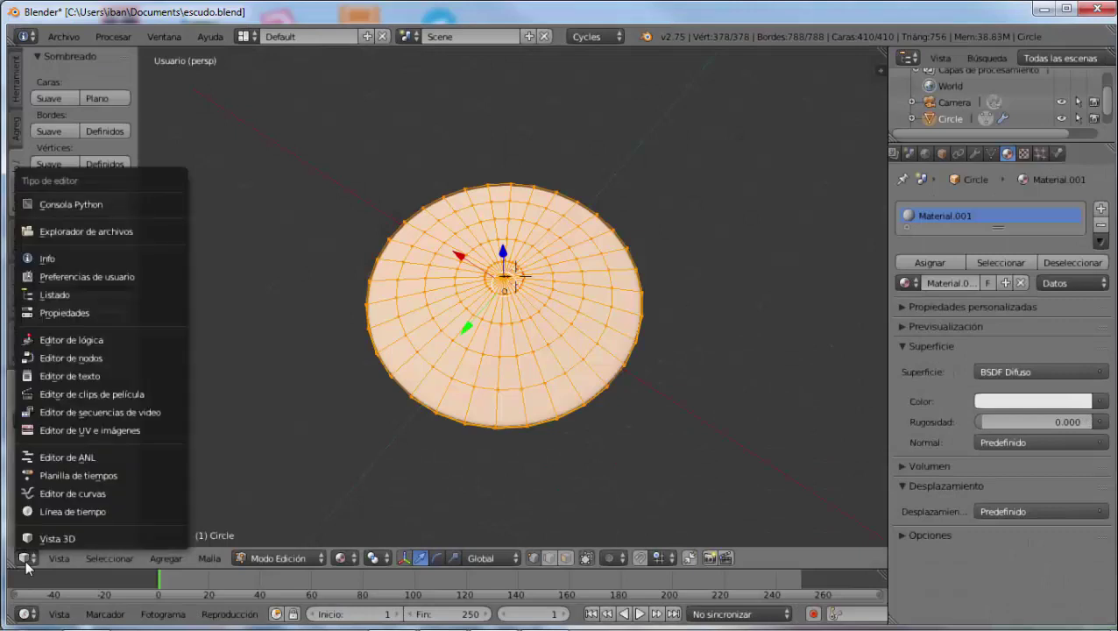
left_click(96, 358)
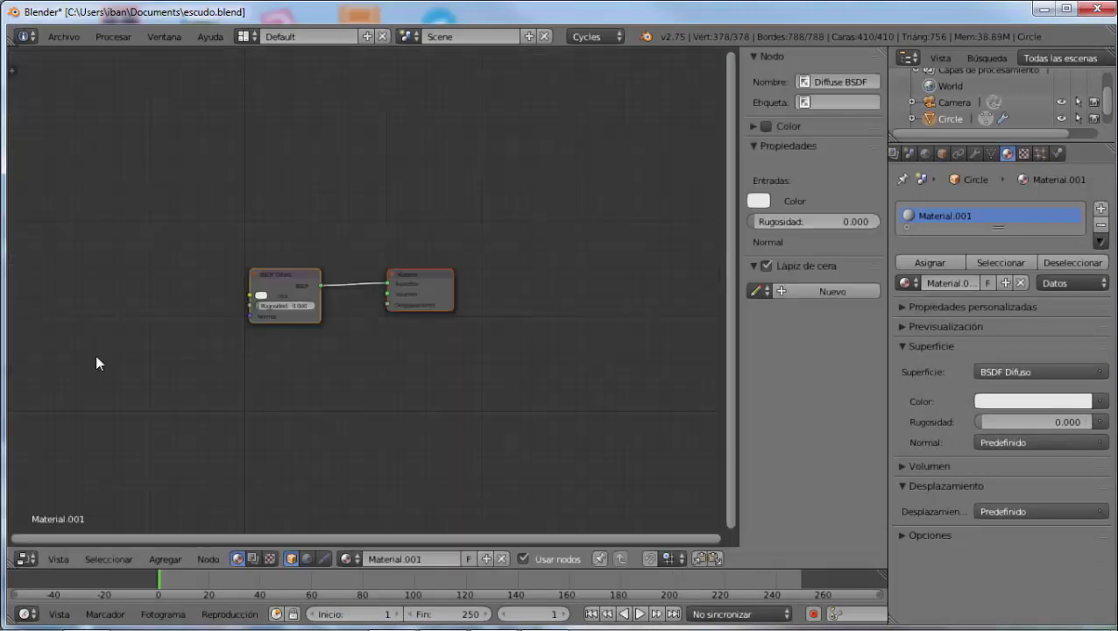
left_click(27, 559)
left_click(45, 538)
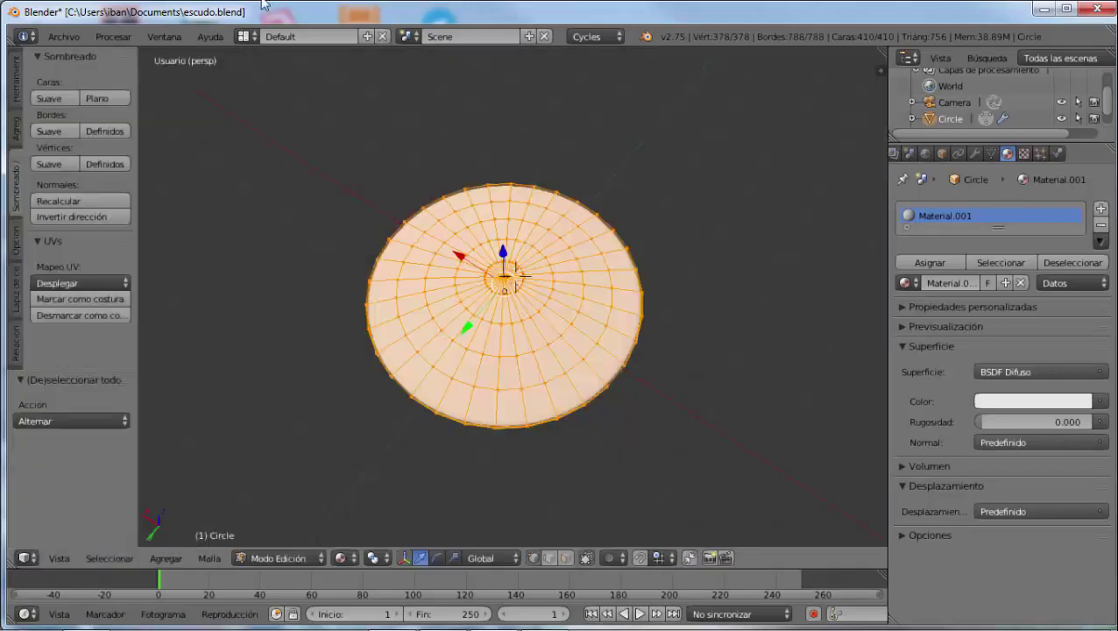
left_click(246, 37)
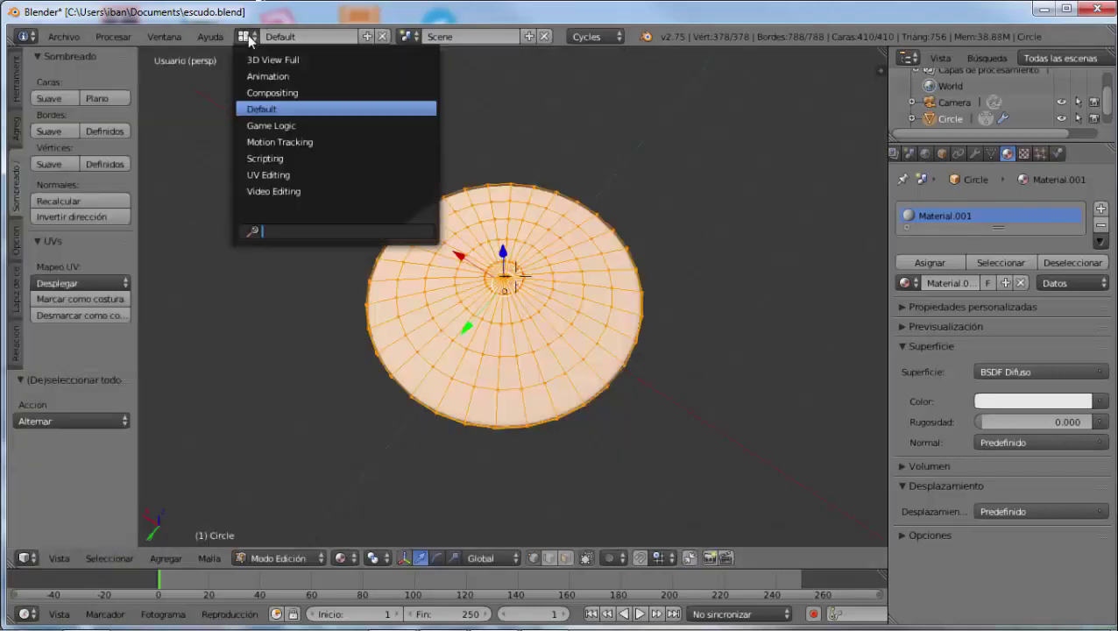
Switch to the Compositing layout and show the material's shader nodes instead of compositing nodes.
left_click(263, 93)
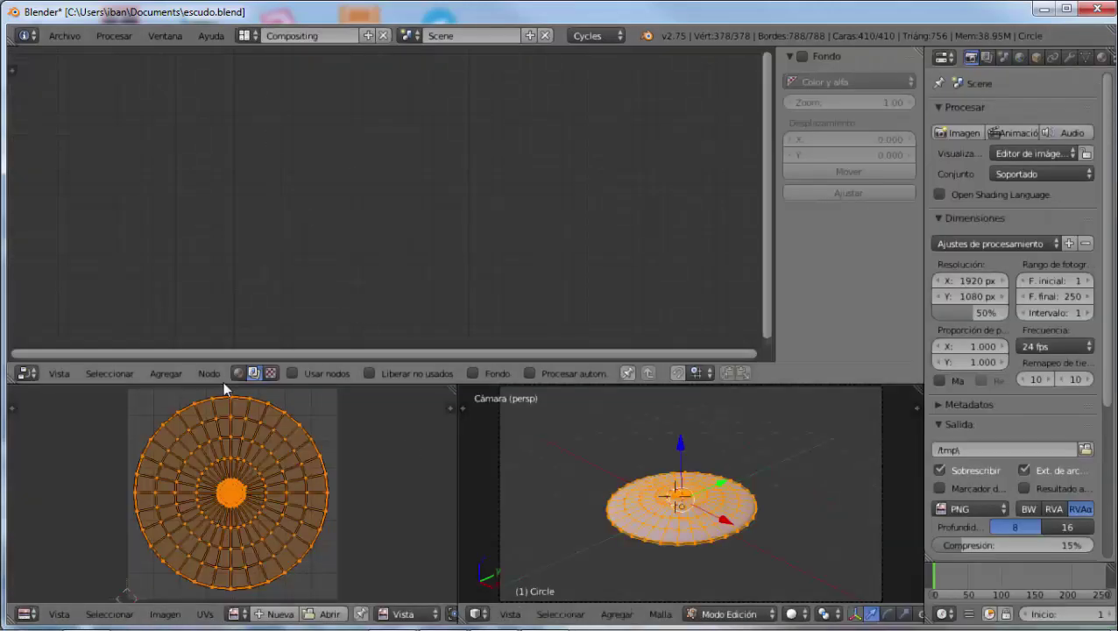
left_click(293, 374)
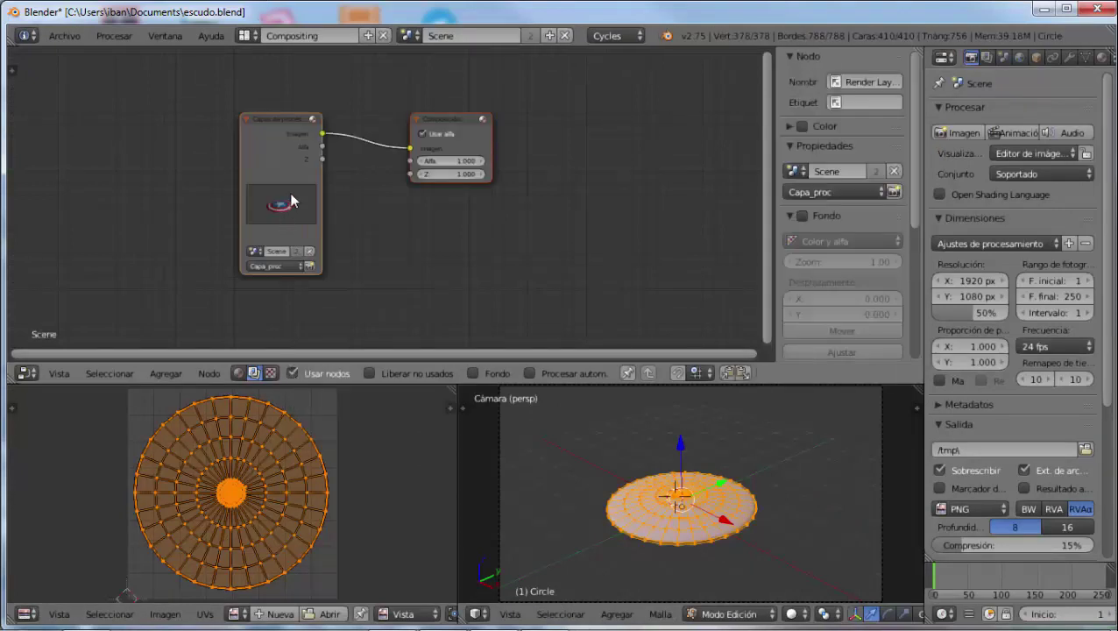
left_click(238, 373)
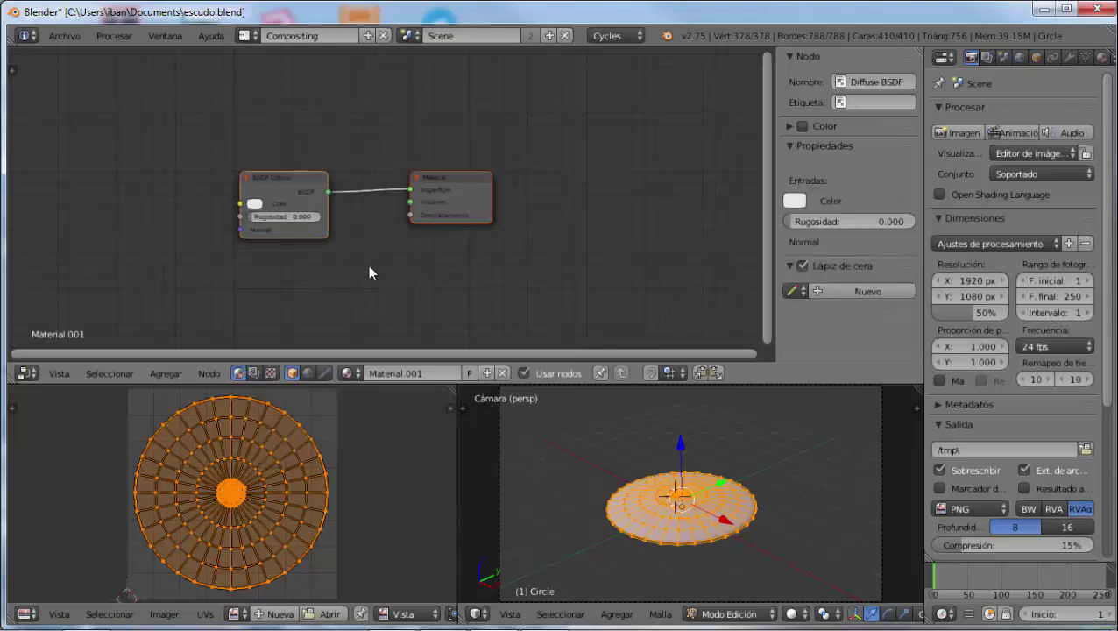
Arrange Diffuse BSDF beside Material Output and set viewport shading to Rendered.
scroll(368, 273, "up", 2)
scroll(368, 272, "up", 1)
scroll(368, 264, "up", 1)
scroll(368, 263, "down", 1)
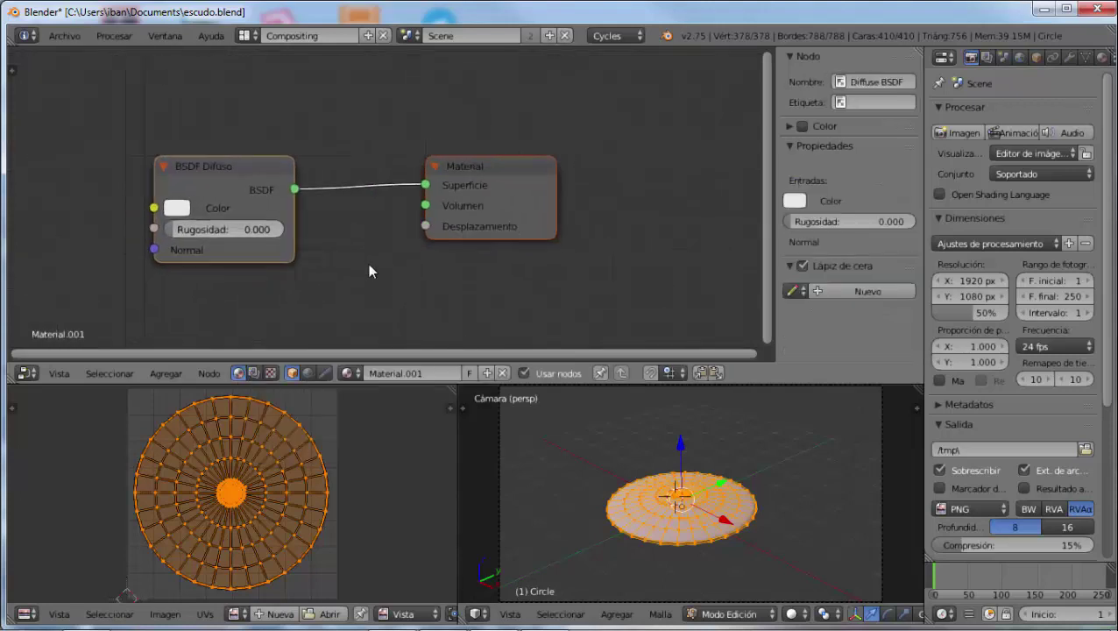
scroll(368, 262, "down", 2)
left_click_drag(456, 186, 650, 136)
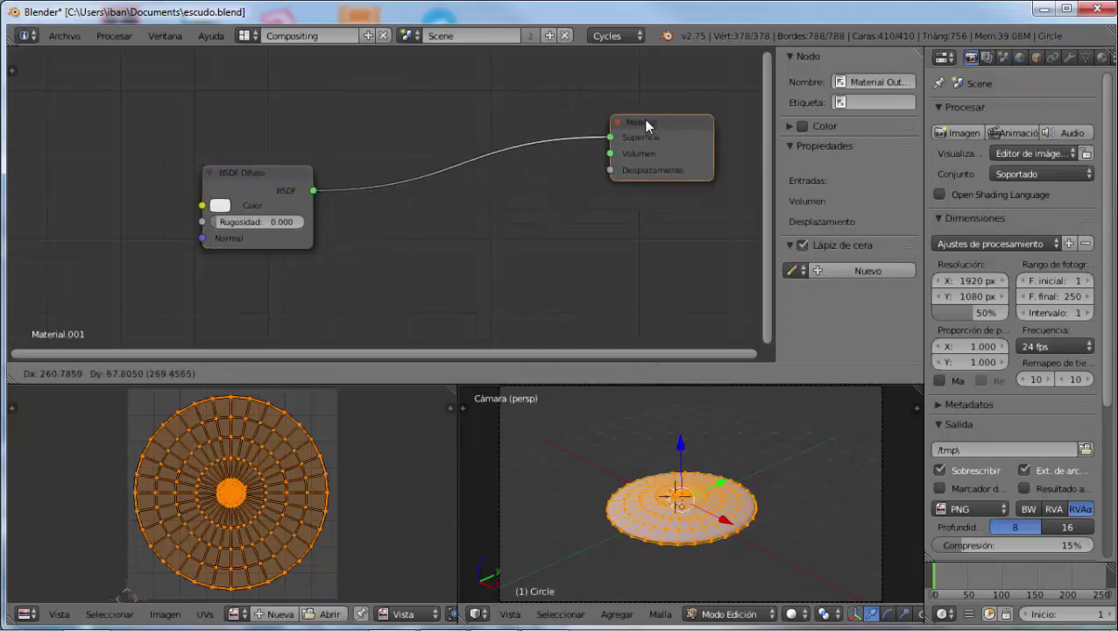
left_click(275, 173)
left_click_drag(275, 174, 433, 137)
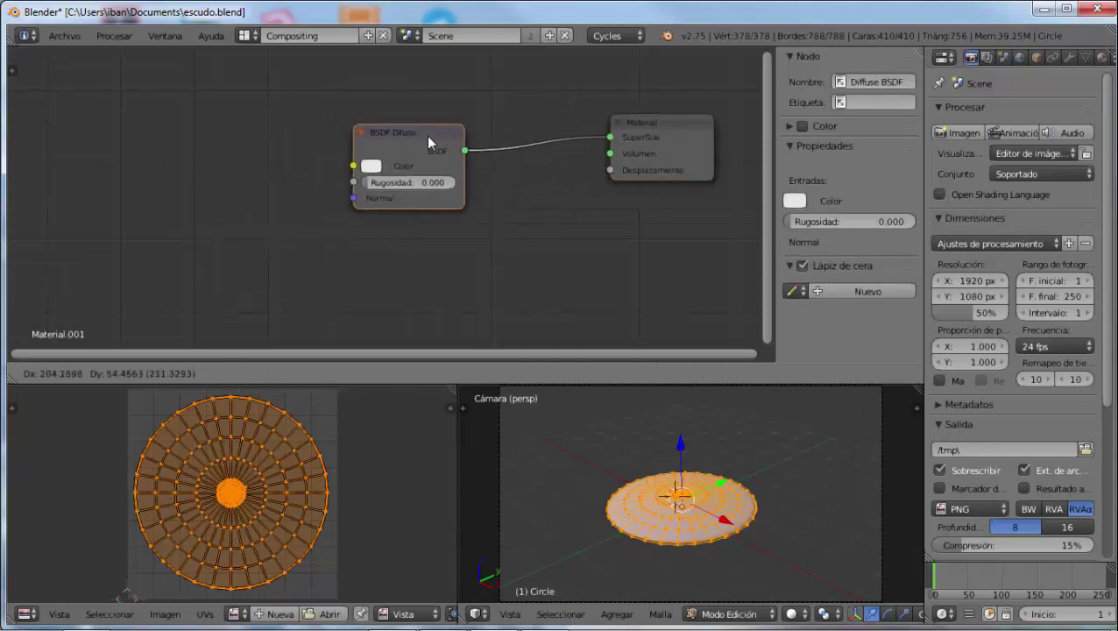
left_click(793, 614)
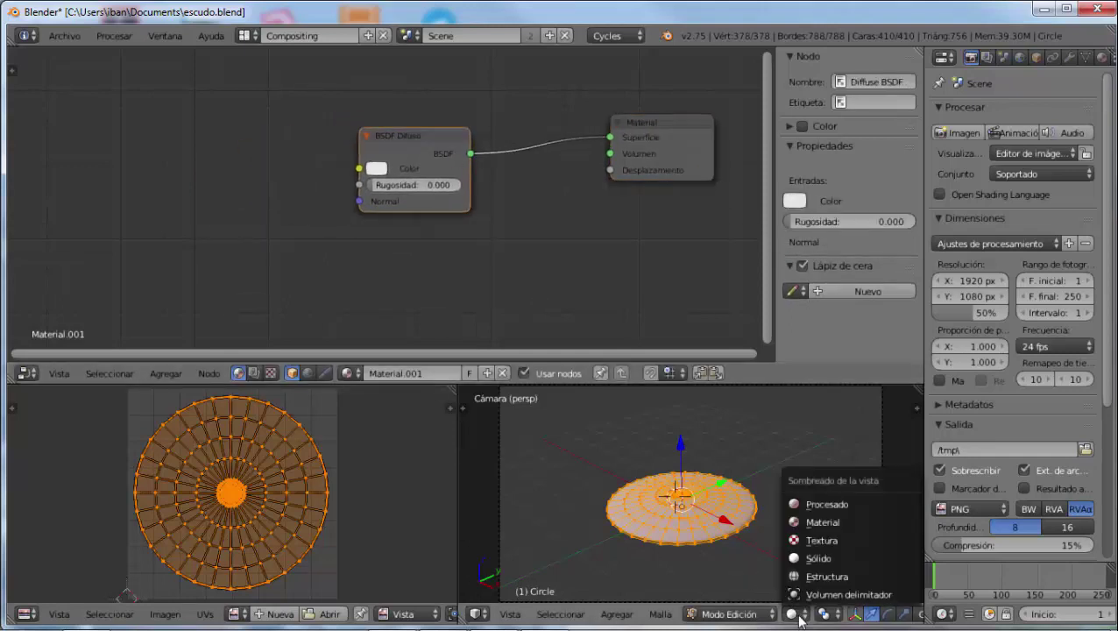
left_click(814, 507)
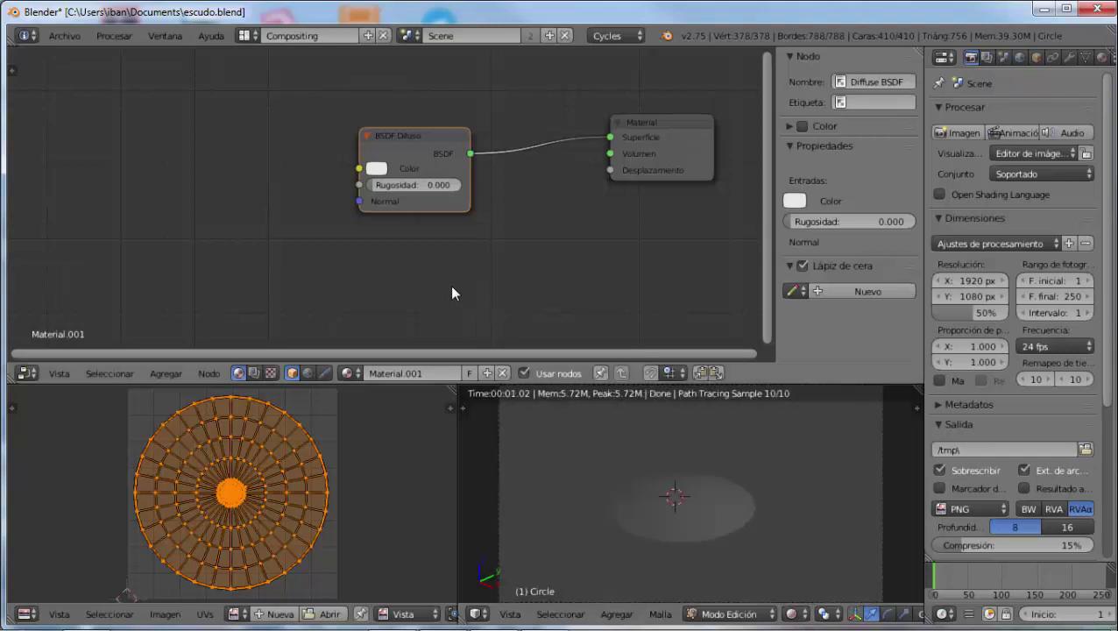
Load escudo-brillante-capitan-america.jpg into the image editor, fit it to view, and nudge the BSDF node.
left_click(236, 613)
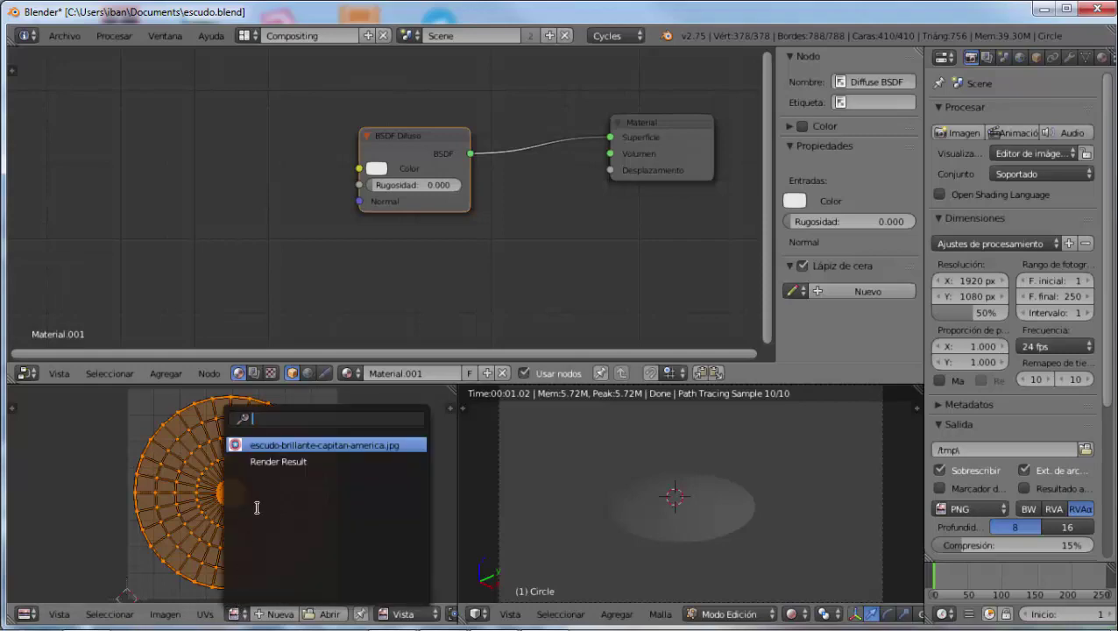
left_click(262, 446)
key("Home")
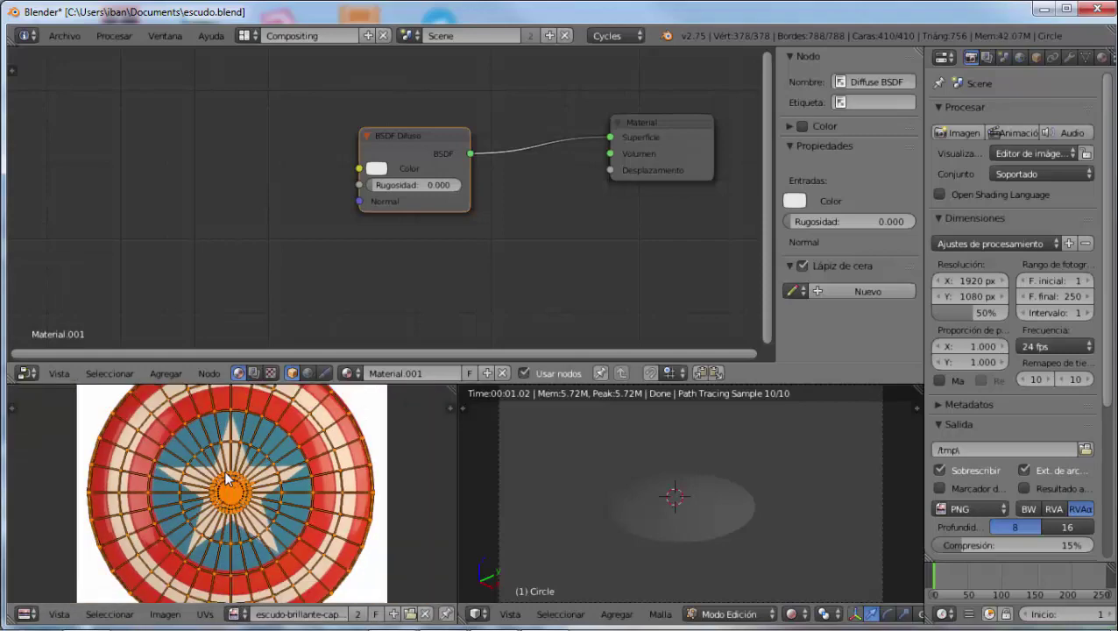
scroll(226, 478, "down", 2)
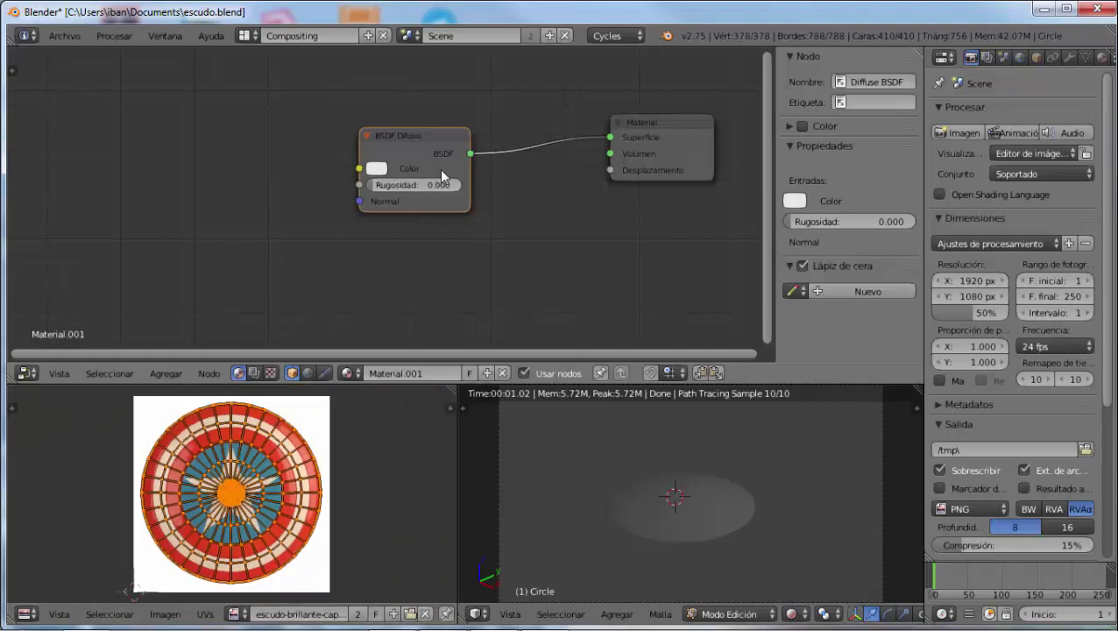
left_click_drag(418, 138, 397, 118)
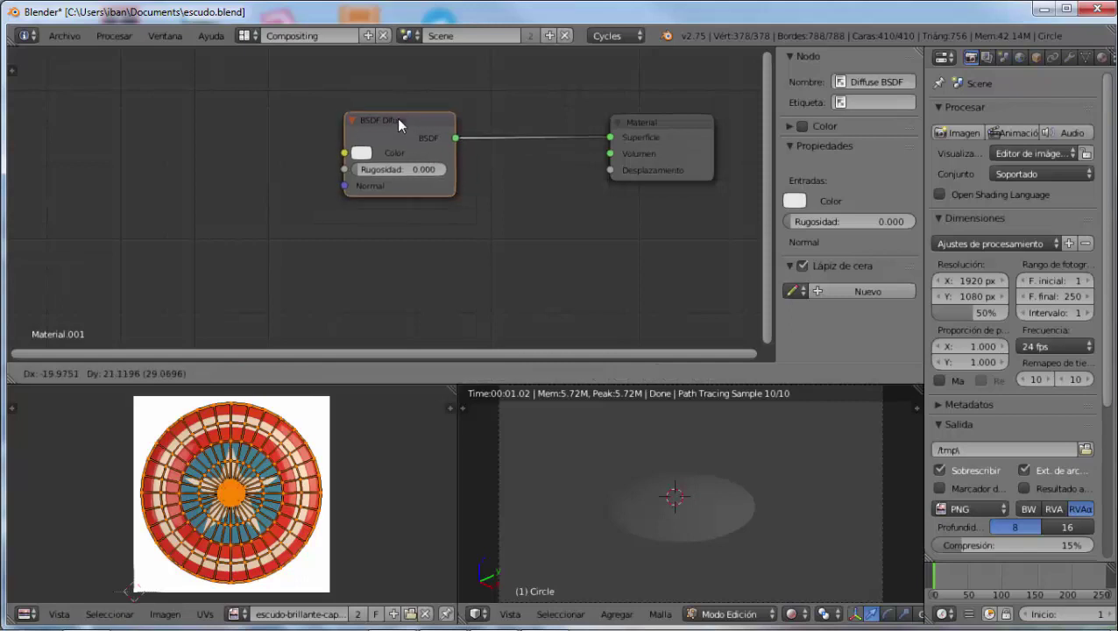
key("shift+a")
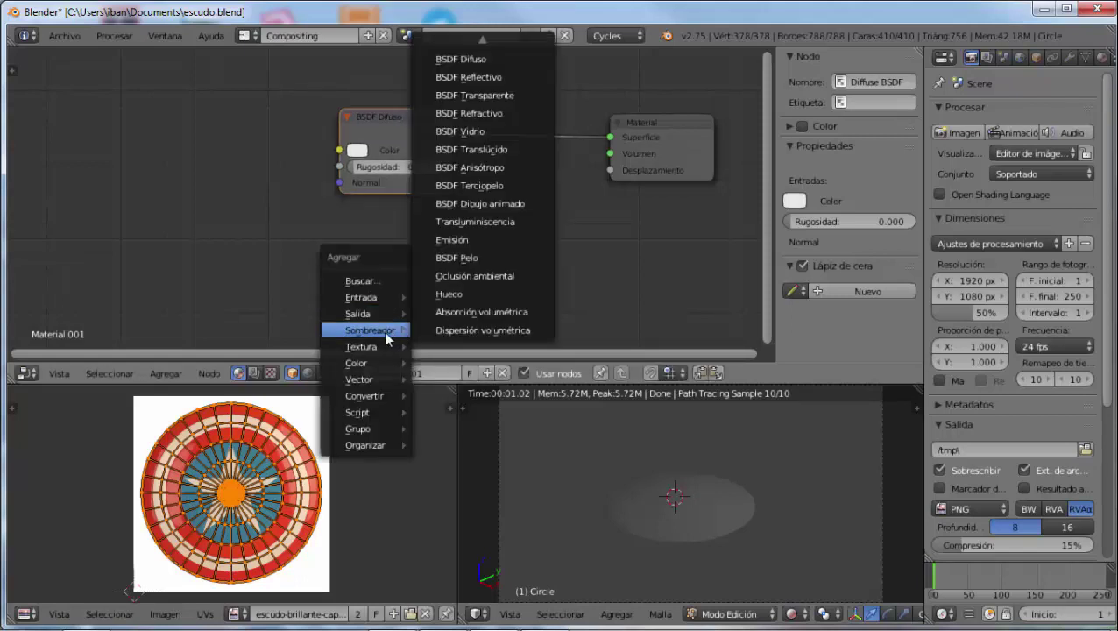
mouse_move(361, 346)
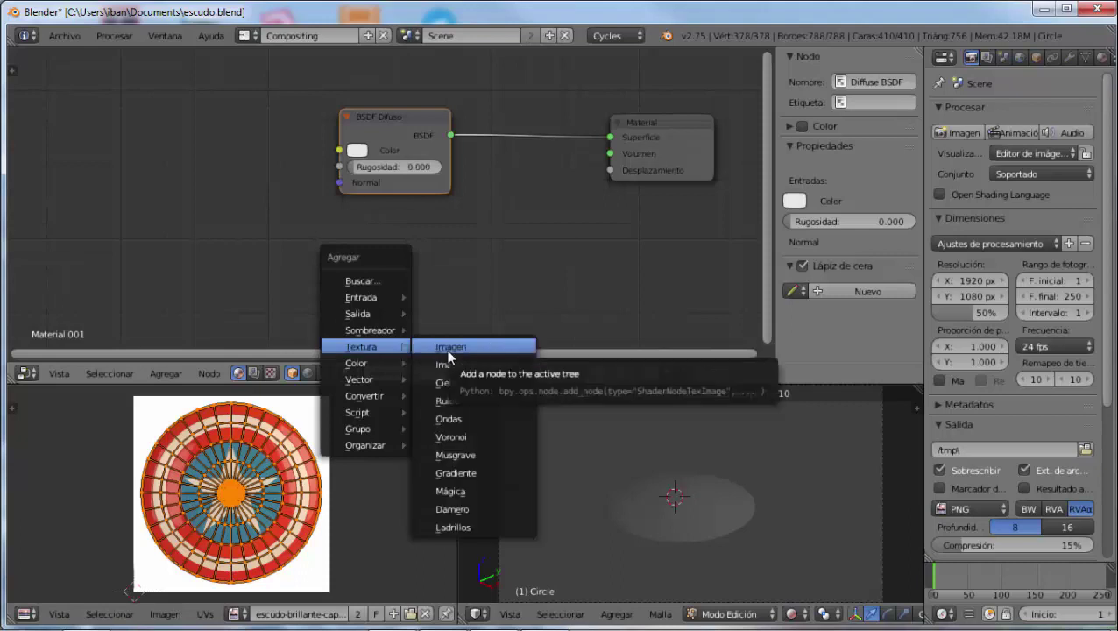
Add an Image Texture node with the shield jpg feeding the Diffuse BSDF Color, and tidy the nodes.
left_click(450, 350)
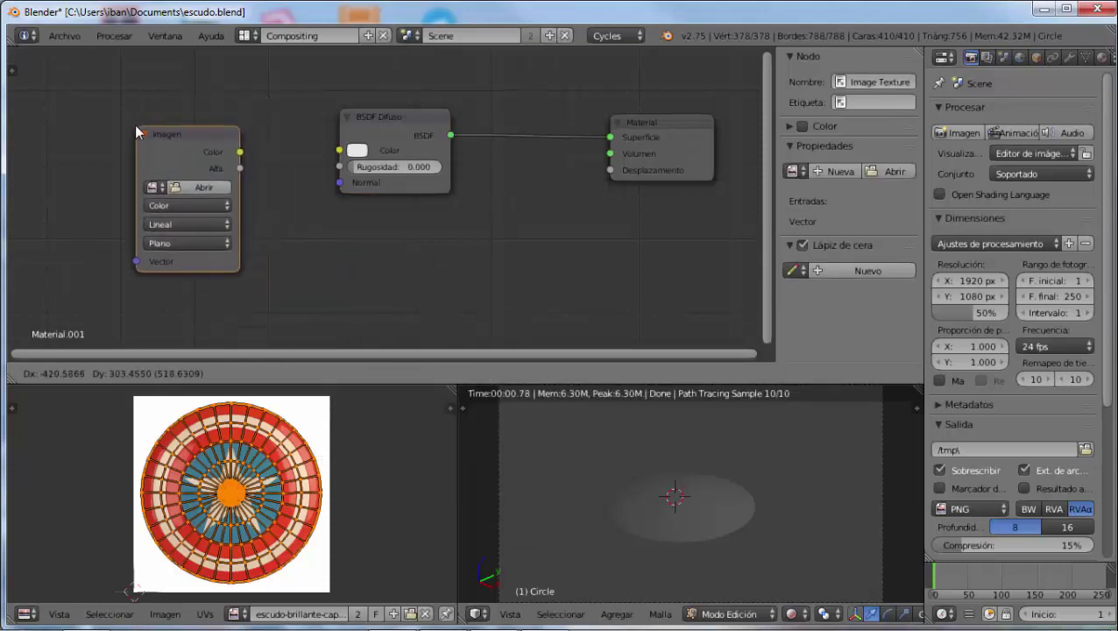
left_click(135, 125)
left_click(152, 187)
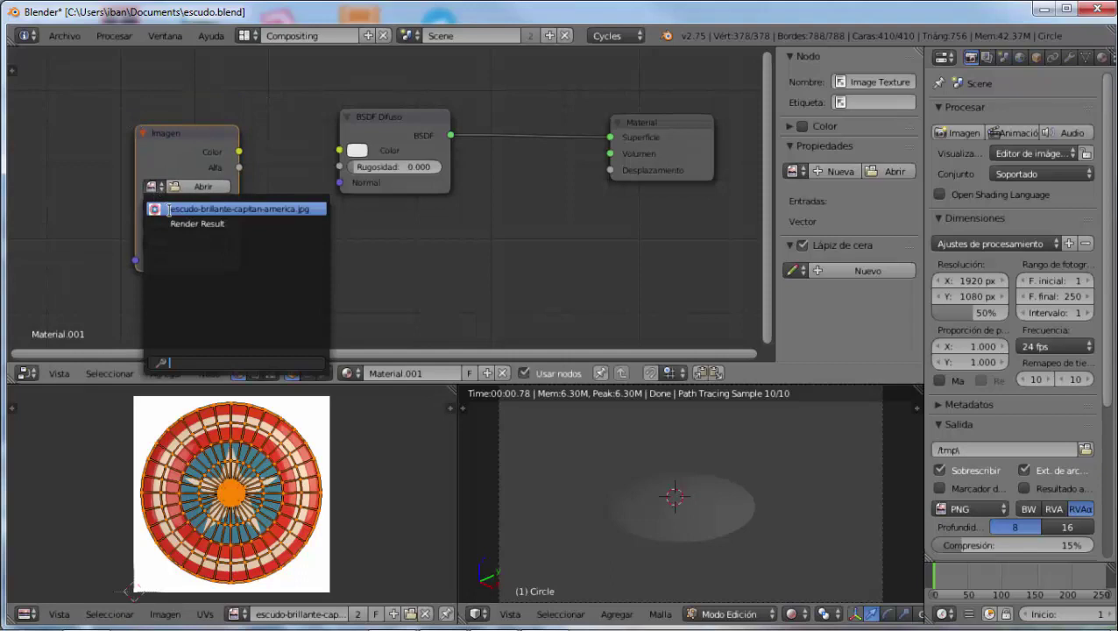
left_click(168, 209)
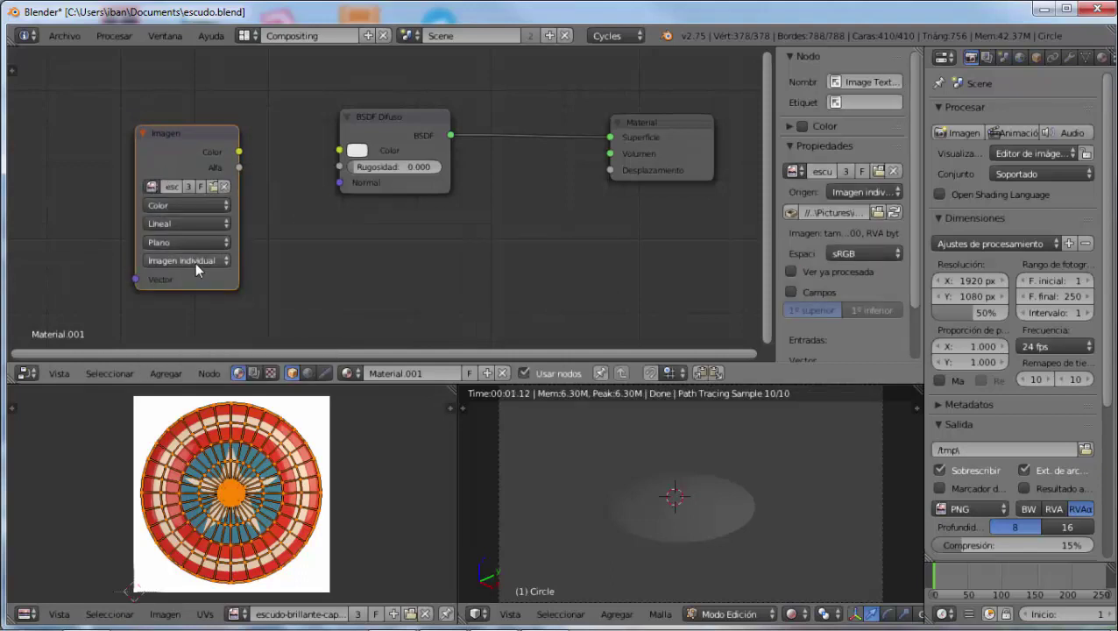
left_click_drag(239, 152, 340, 152)
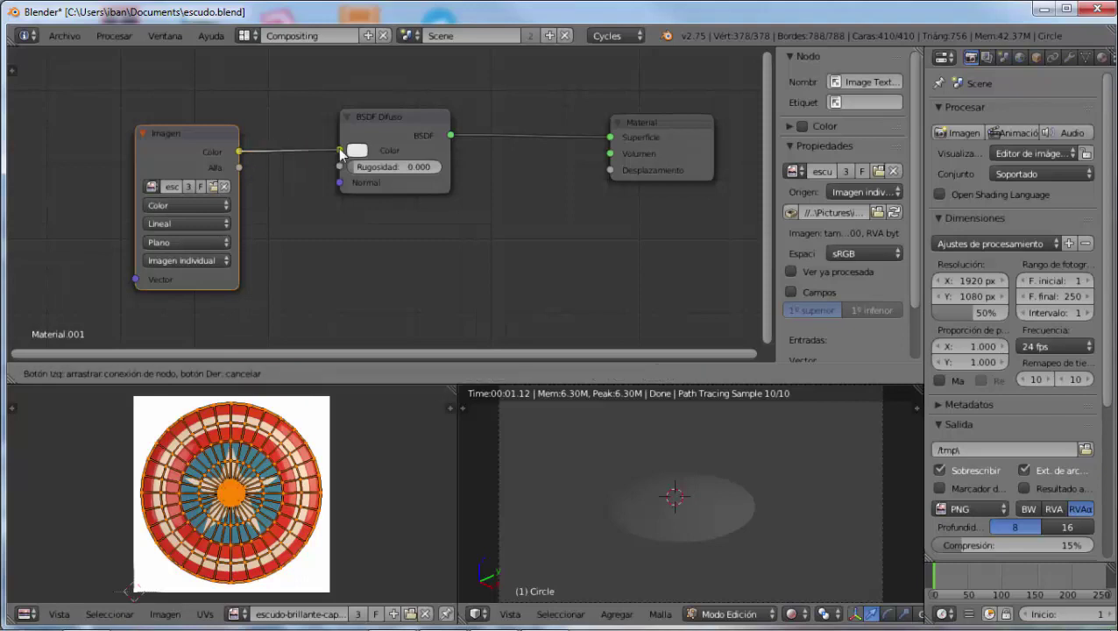
left_click_drag(340, 153, 341, 151)
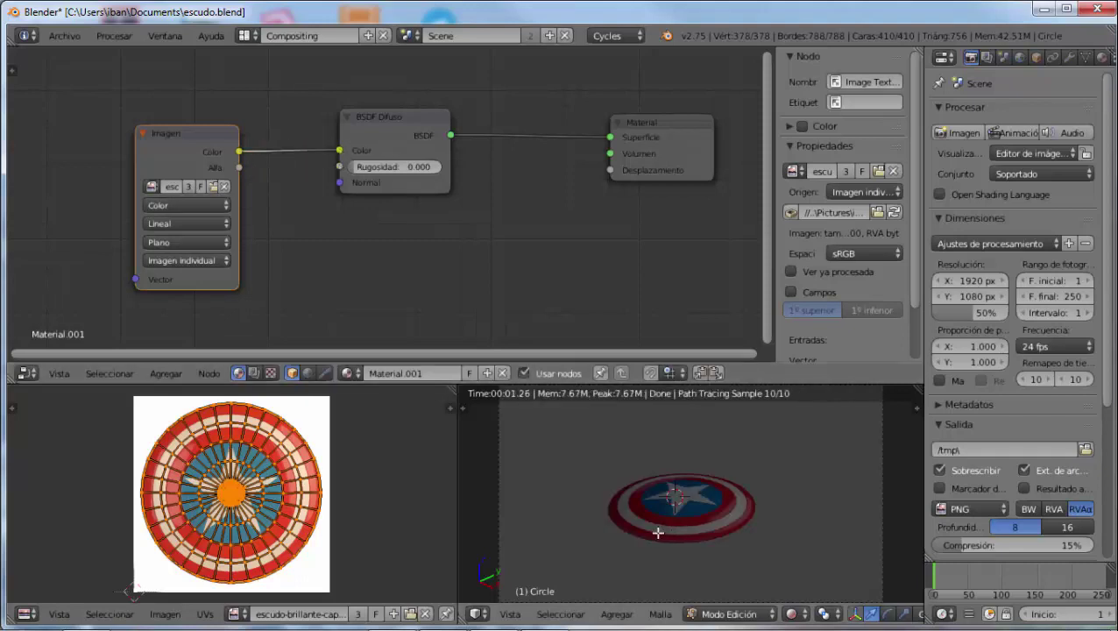
left_click_drag(398, 120, 481, 110)
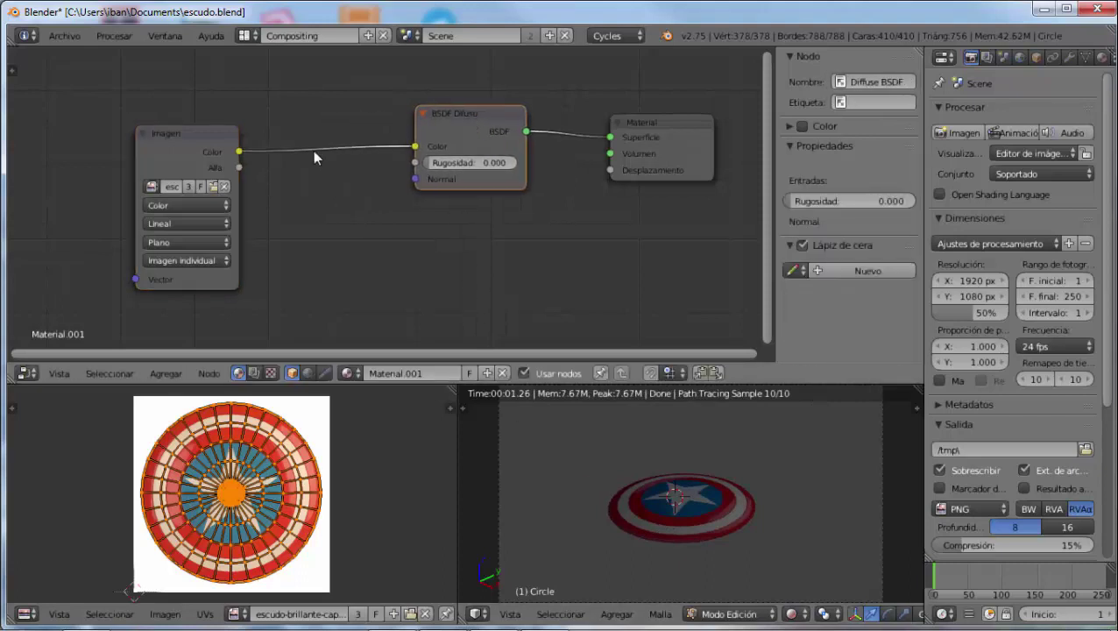
left_click_drag(215, 137, 294, 120)
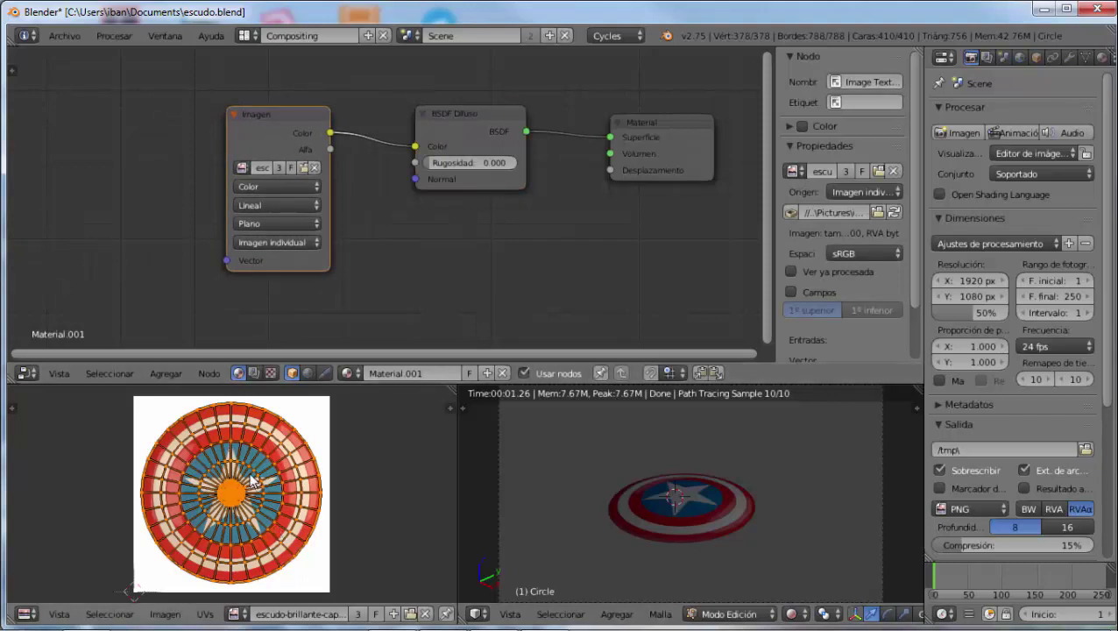
In the Circle mesh data, add and then remove UVMap.001, leaving only UVMap.
scroll(1039, 62, "down", 2)
scroll(1041, 63, "down", 1)
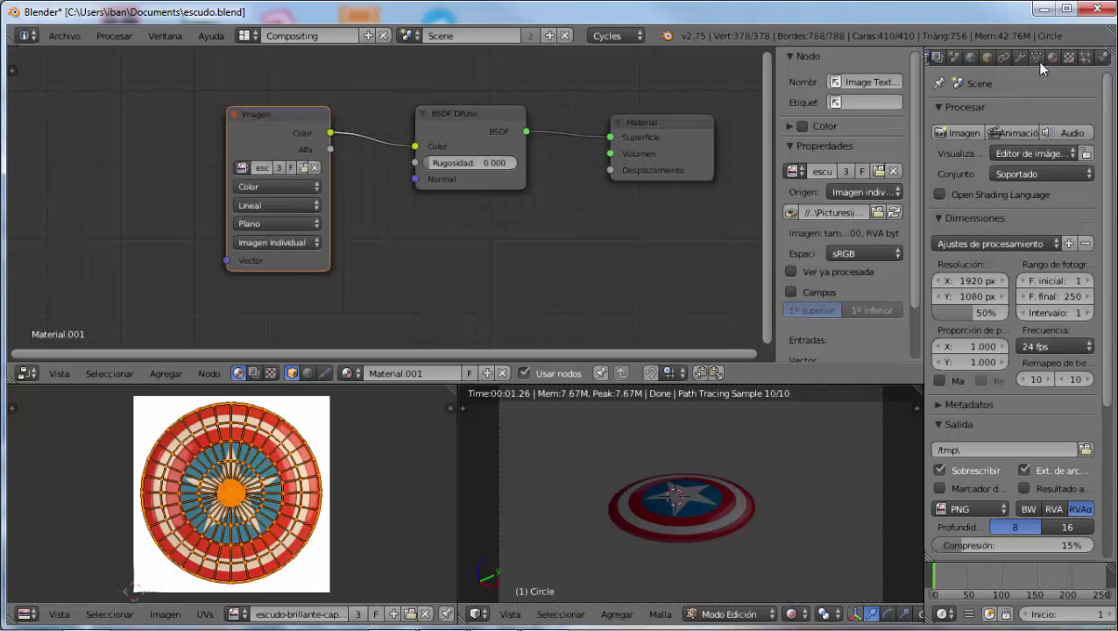
left_click(1038, 59)
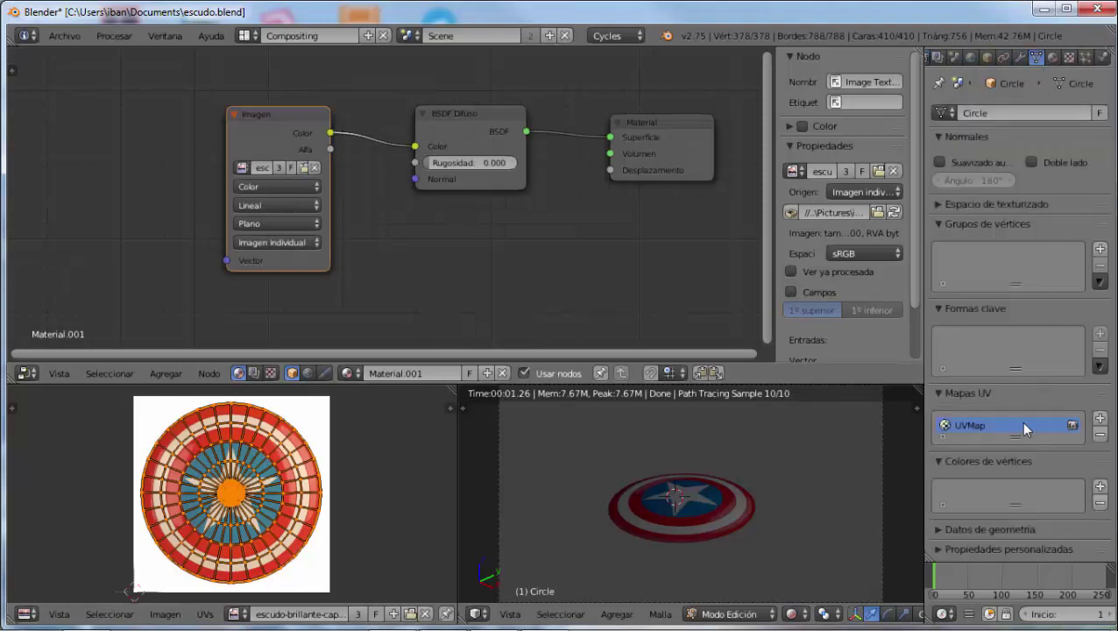
left_click_drag(1015, 438, 1013, 471)
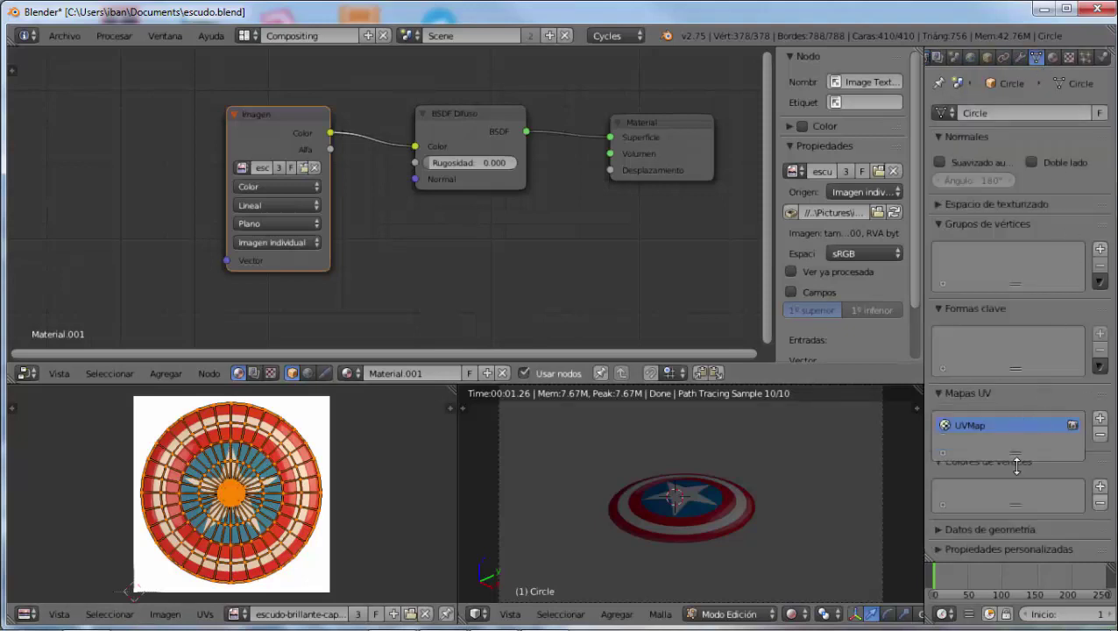
left_click(1087, 419)
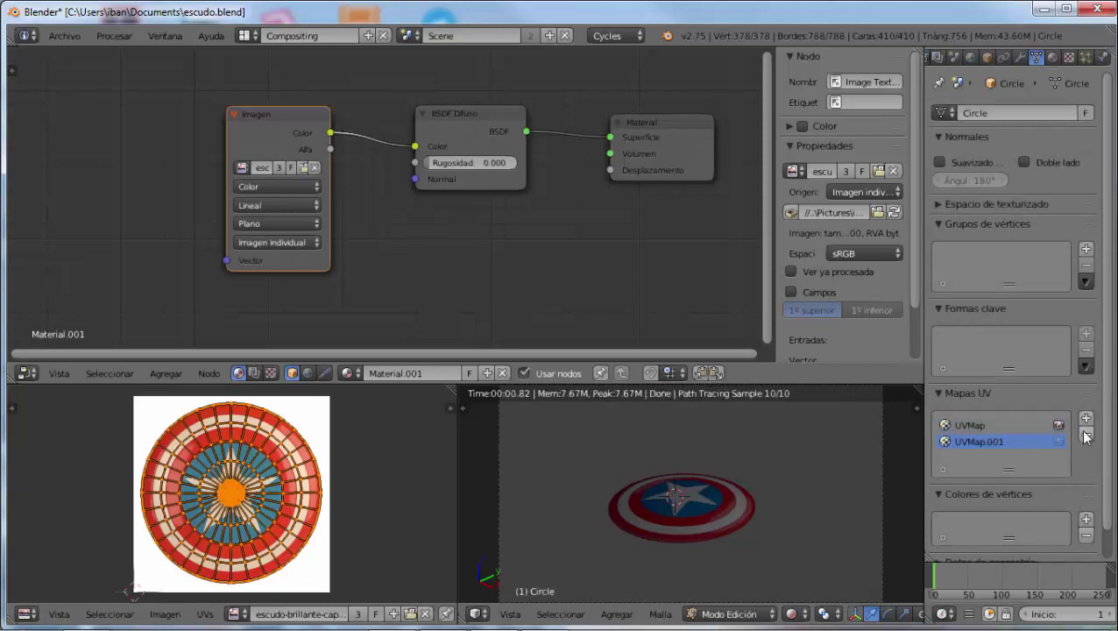
left_click(1086, 434)
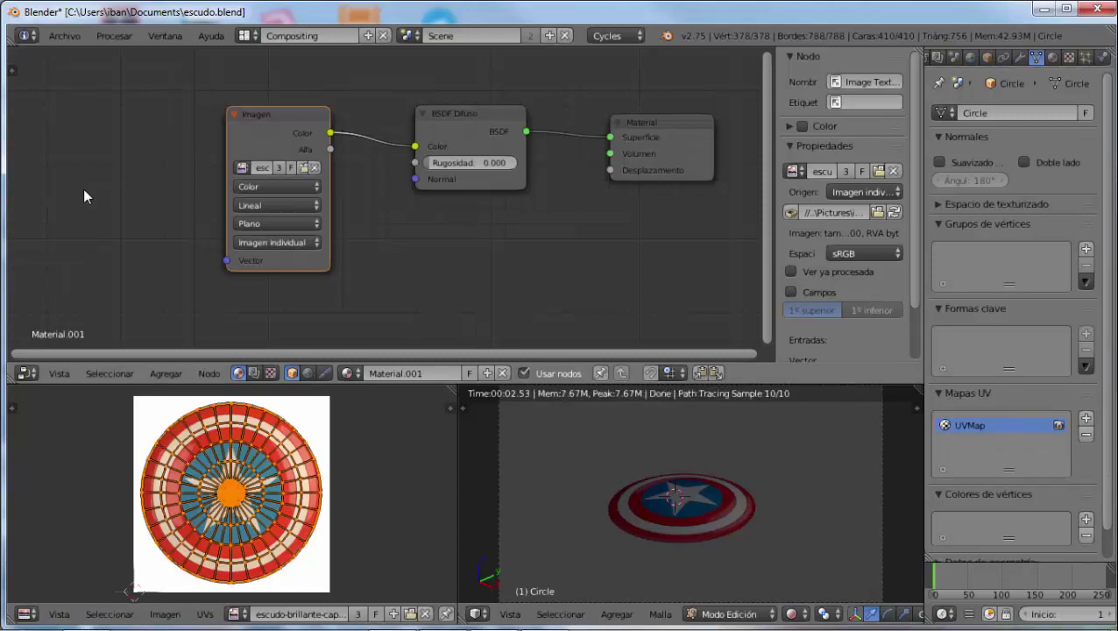
key("shift+a")
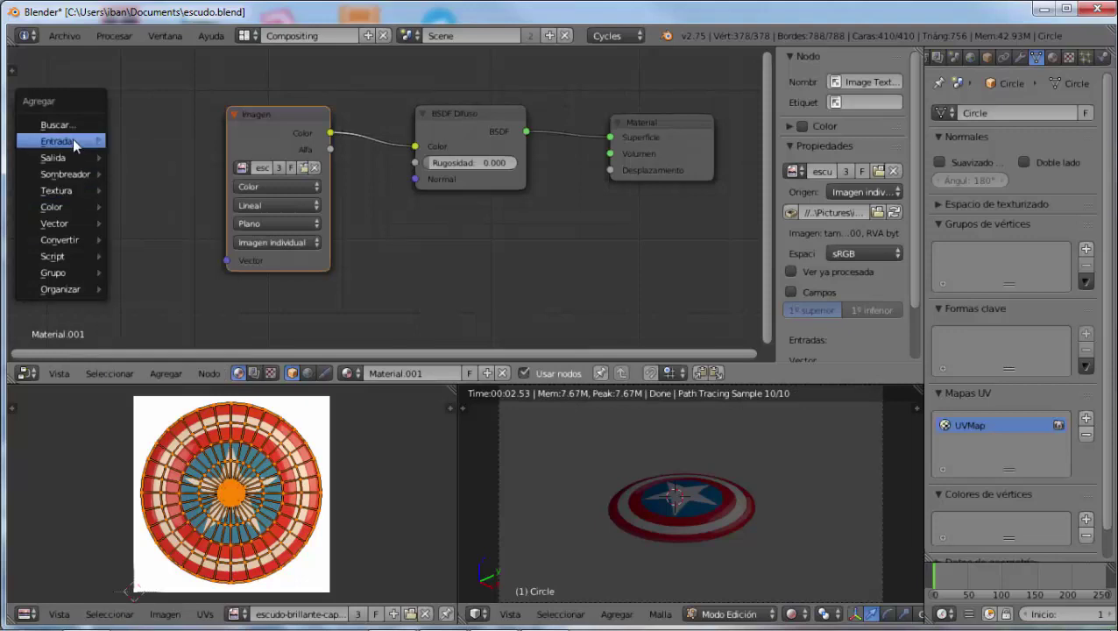
mouse_move(56, 141)
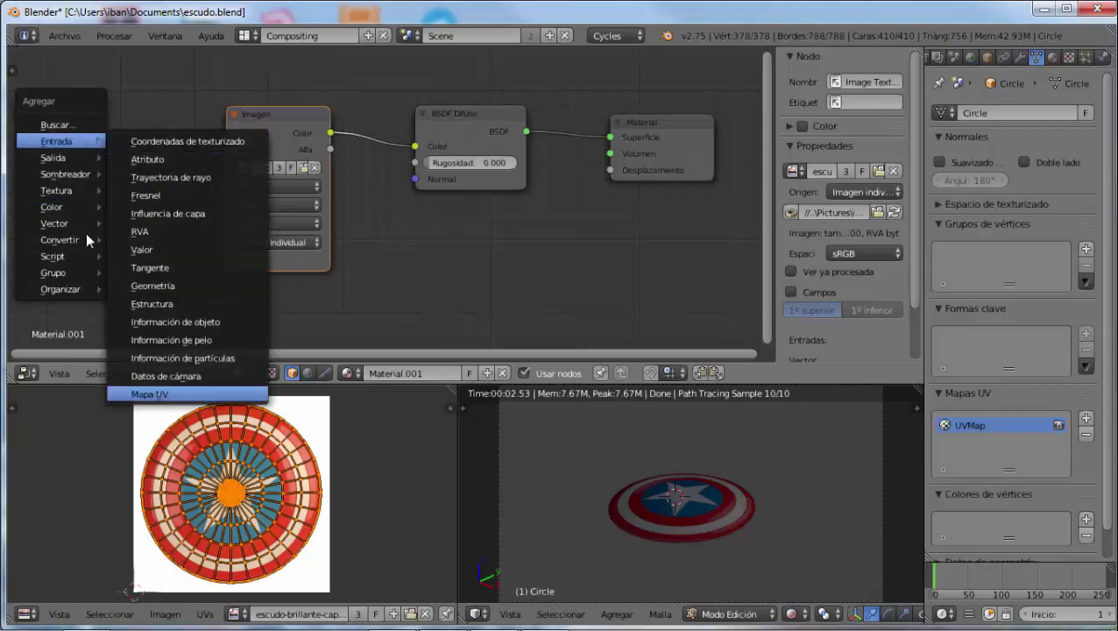
Add a UV Map node set to UVMap feeding the Image node's Vector, then rearrange nodes.
left_click(155, 394)
left_click(46, 189)
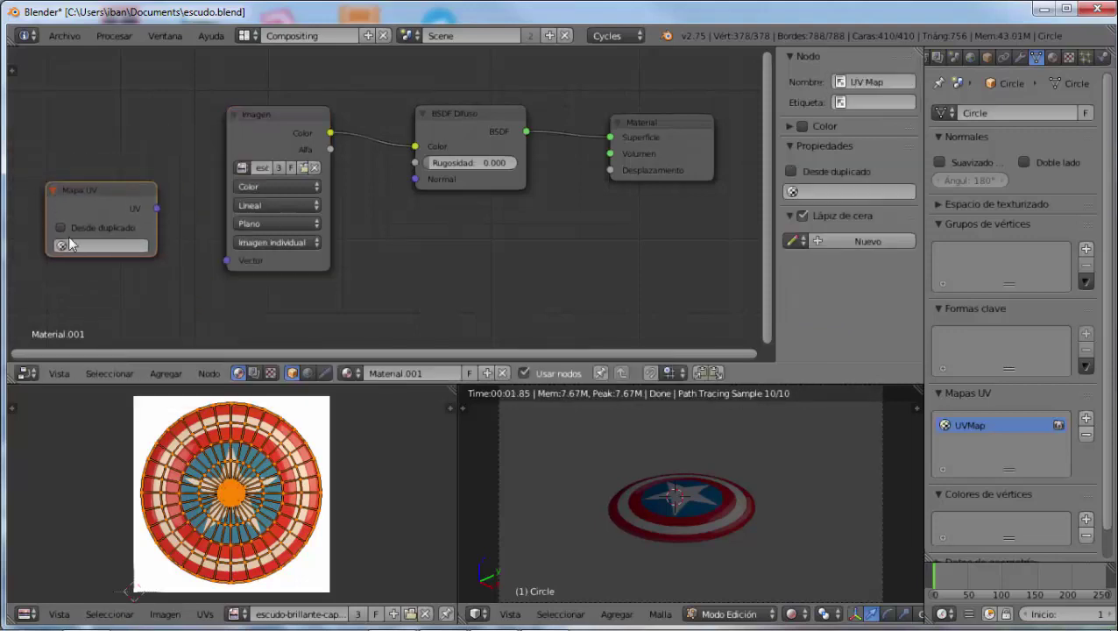
left_click(75, 246)
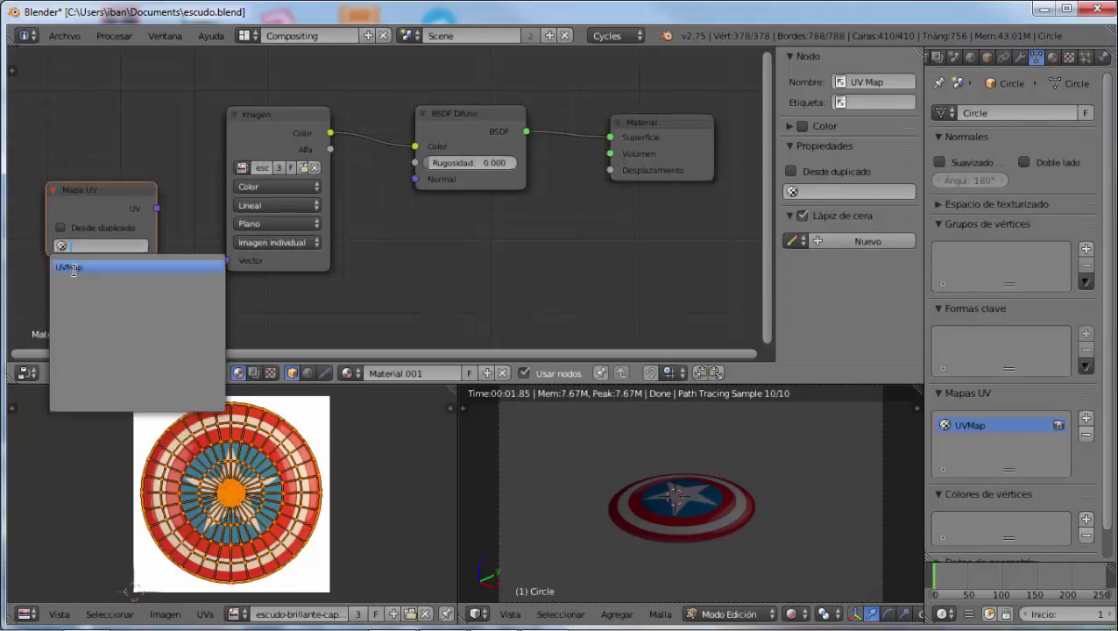
left_click(73, 269)
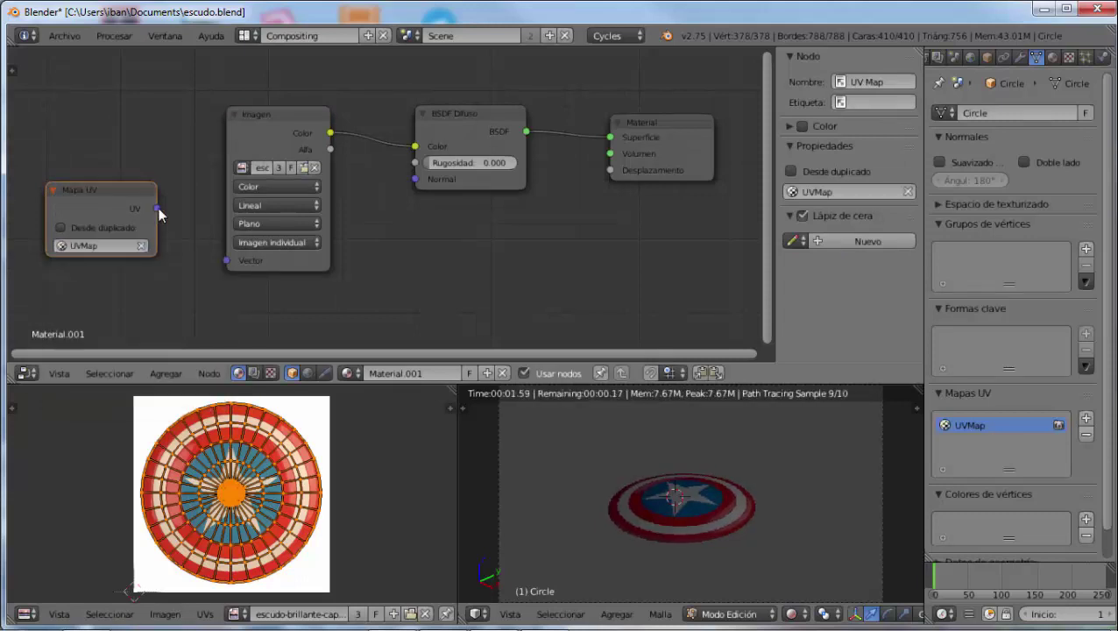
left_click_drag(157, 209, 227, 261)
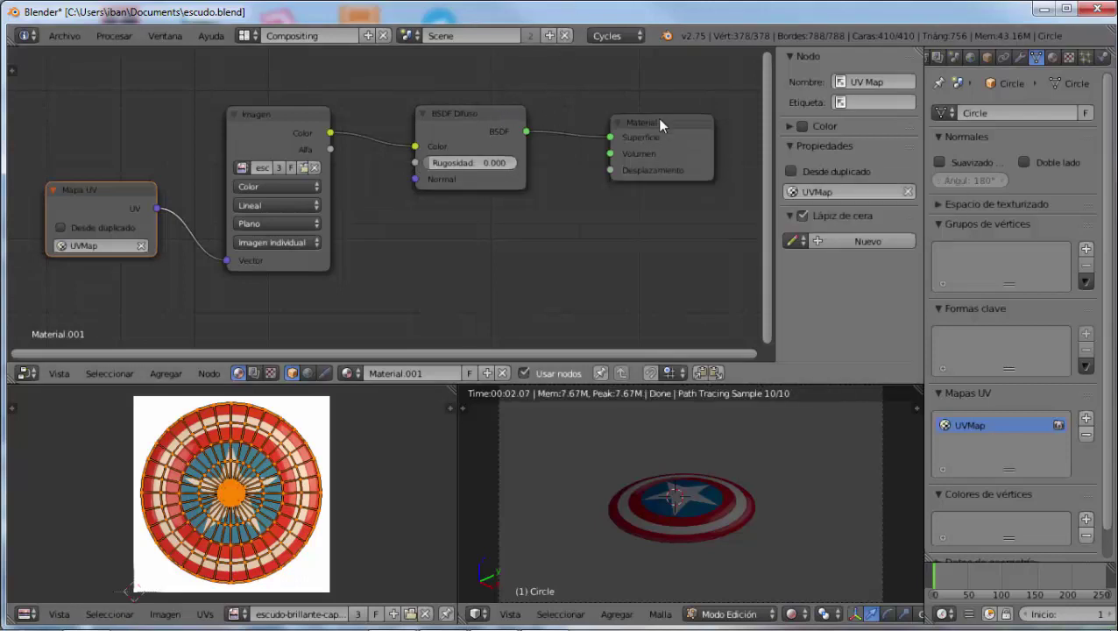
left_click_drag(660, 125, 694, 120)
left_click_drag(525, 114, 578, 112)
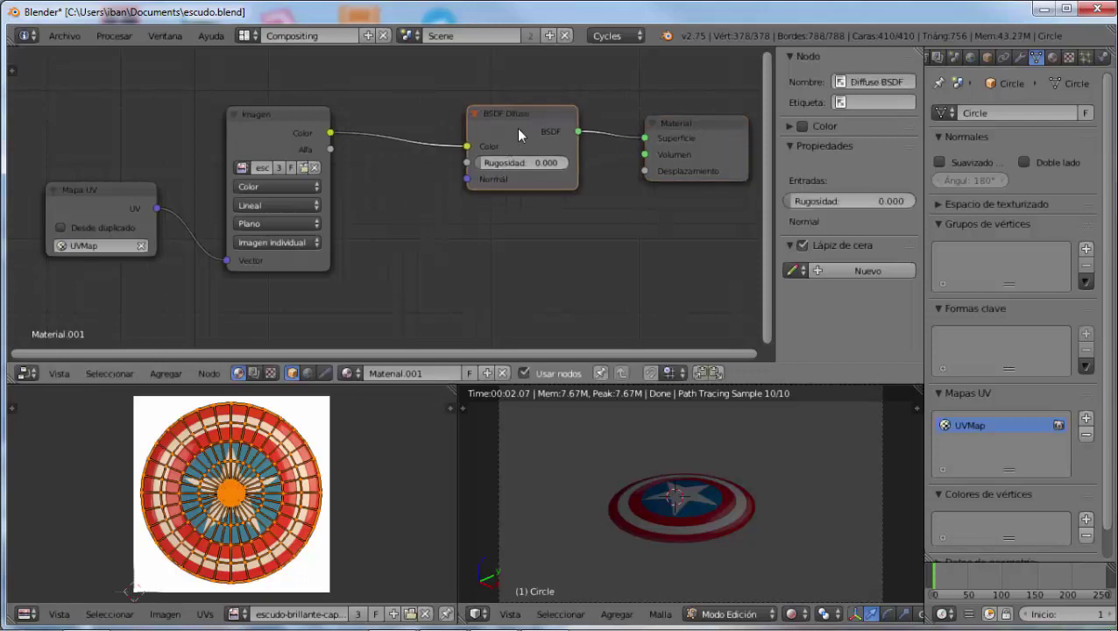
left_click_drag(492, 117, 396, 105)
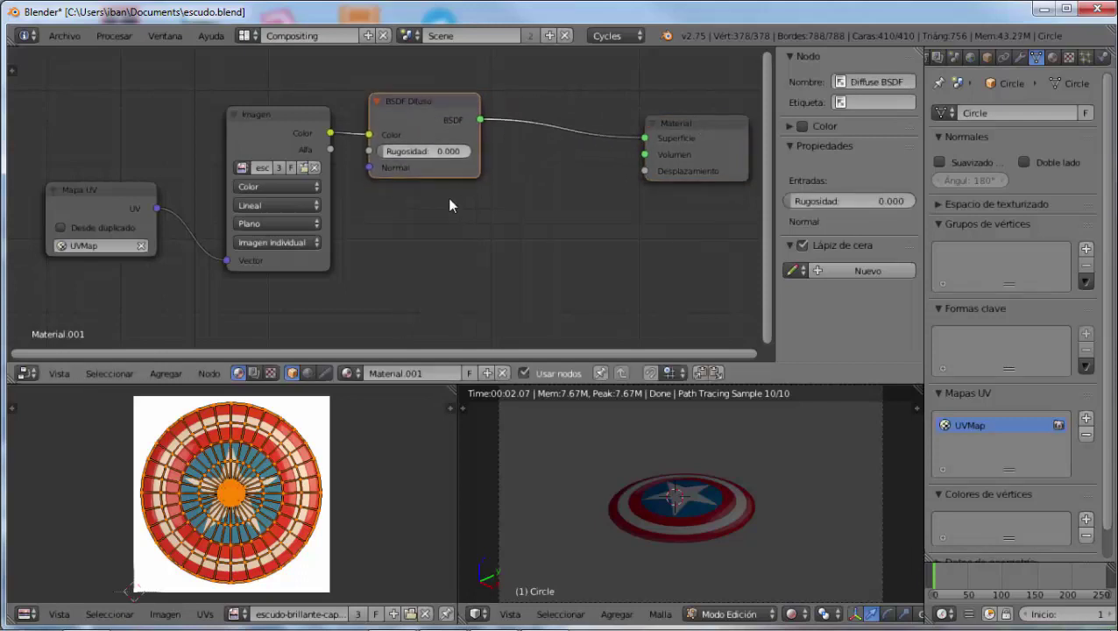
key("shift+a")
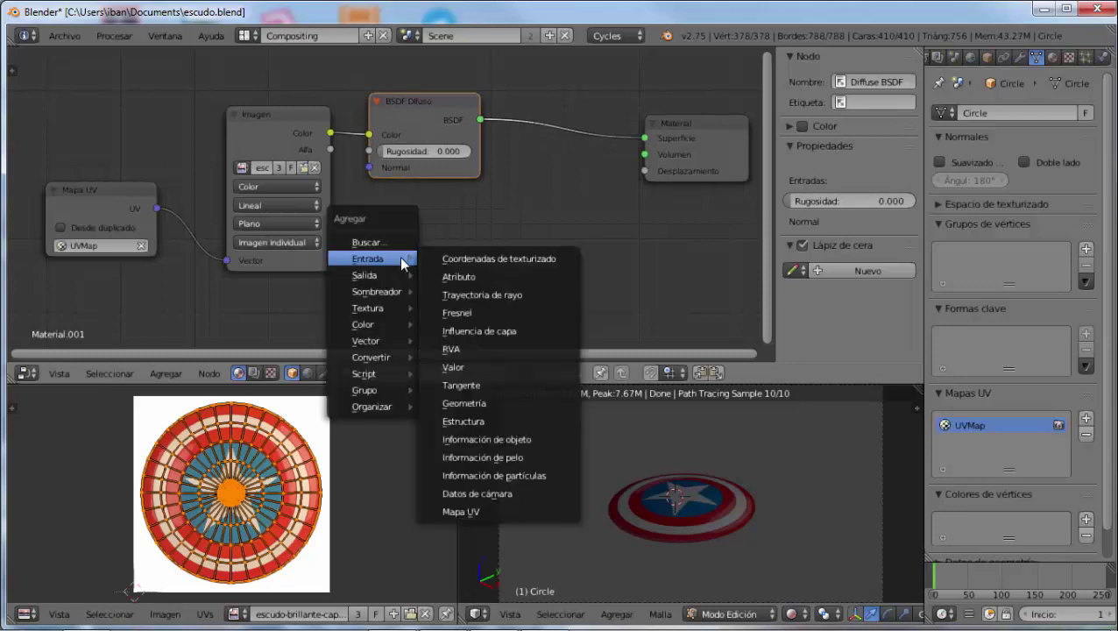
mouse_move(376, 291)
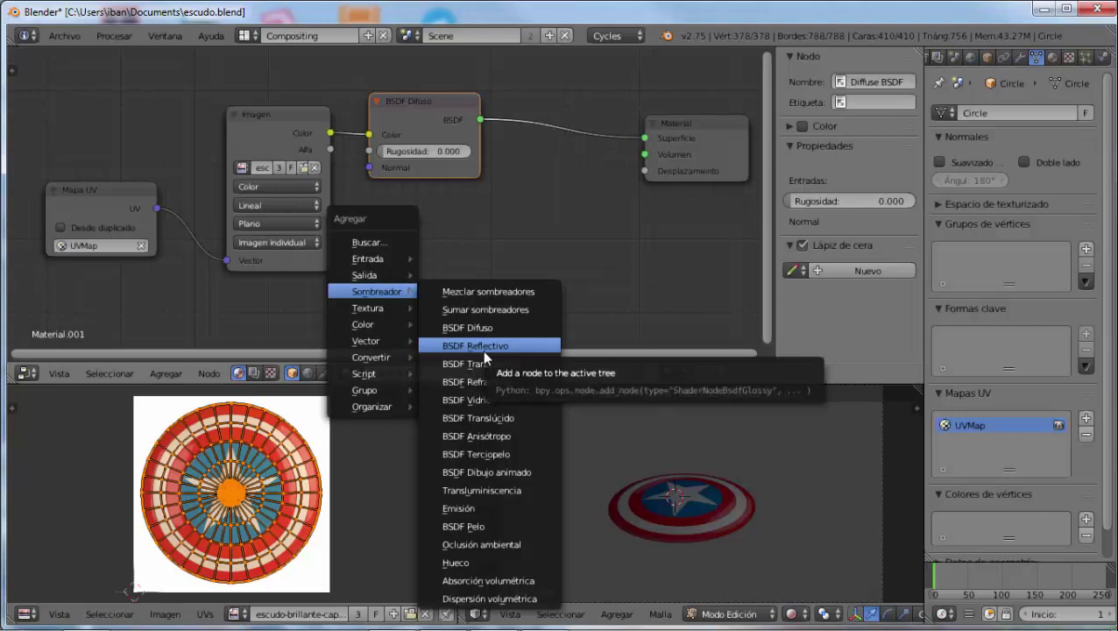
Add a BSDF Reflectivo node below BSDF Difuso and insert a Mezclar sombreadores node before the Material output.
left_click(482, 348)
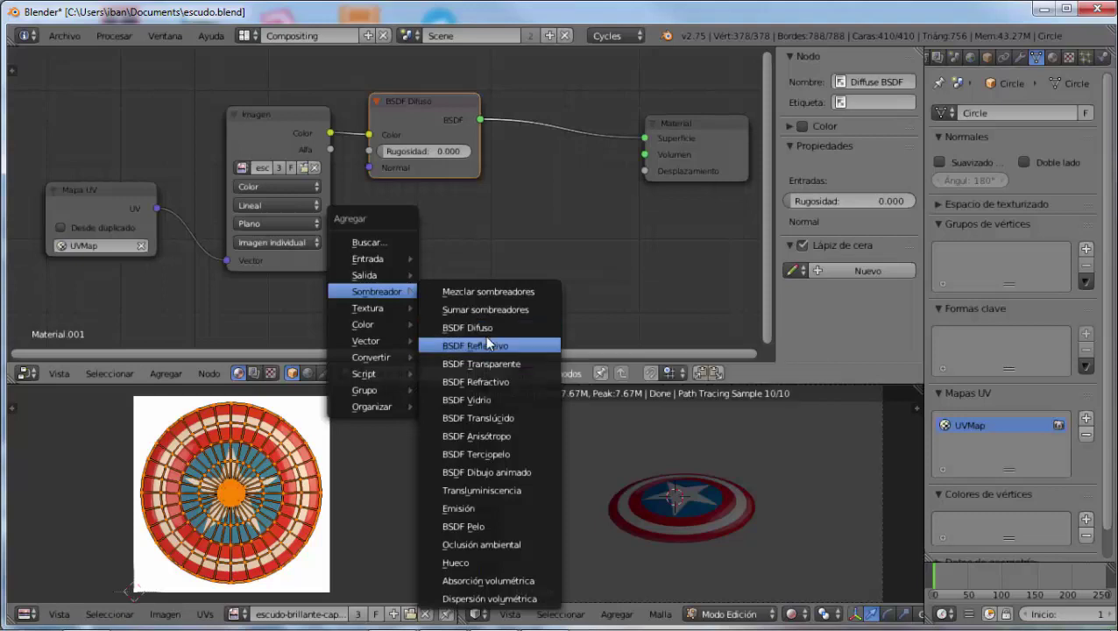
left_click(380, 198)
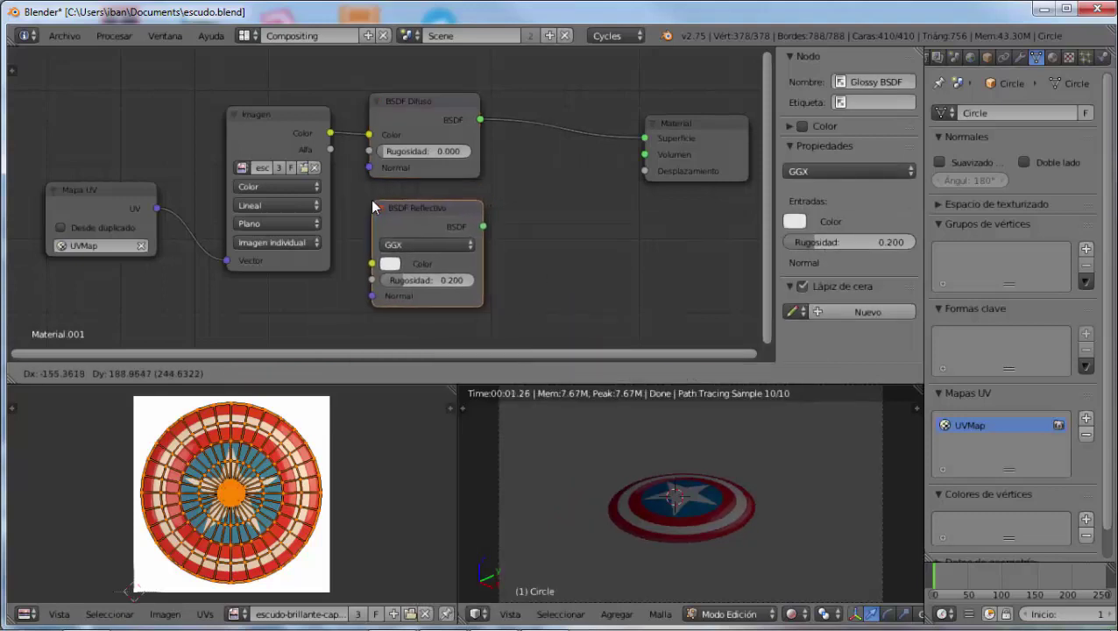
key("shift+a")
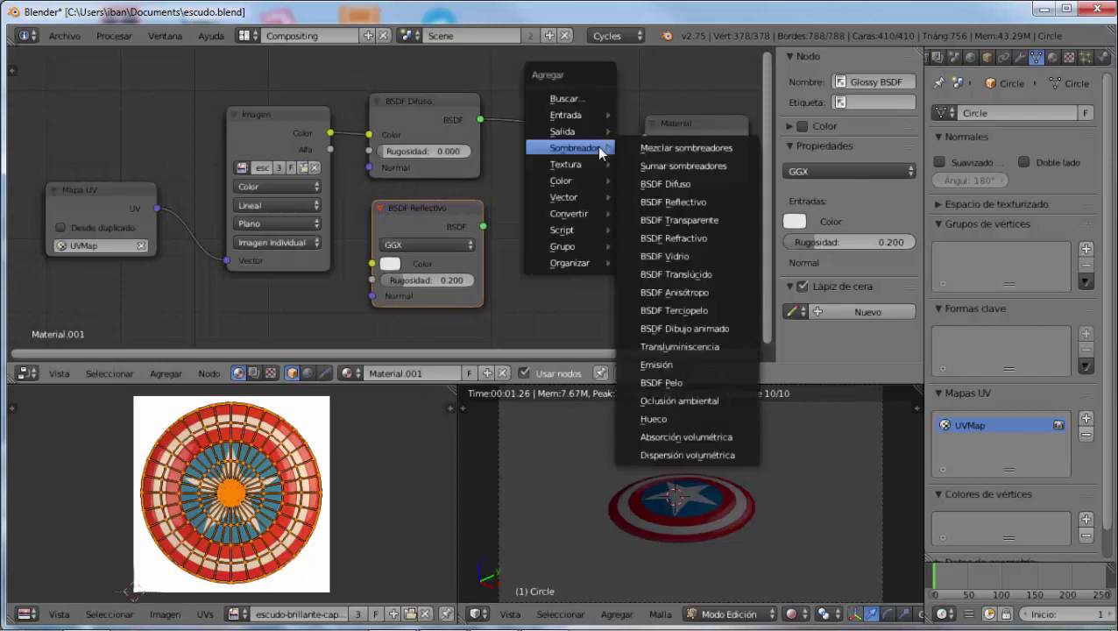
left_click(660, 149)
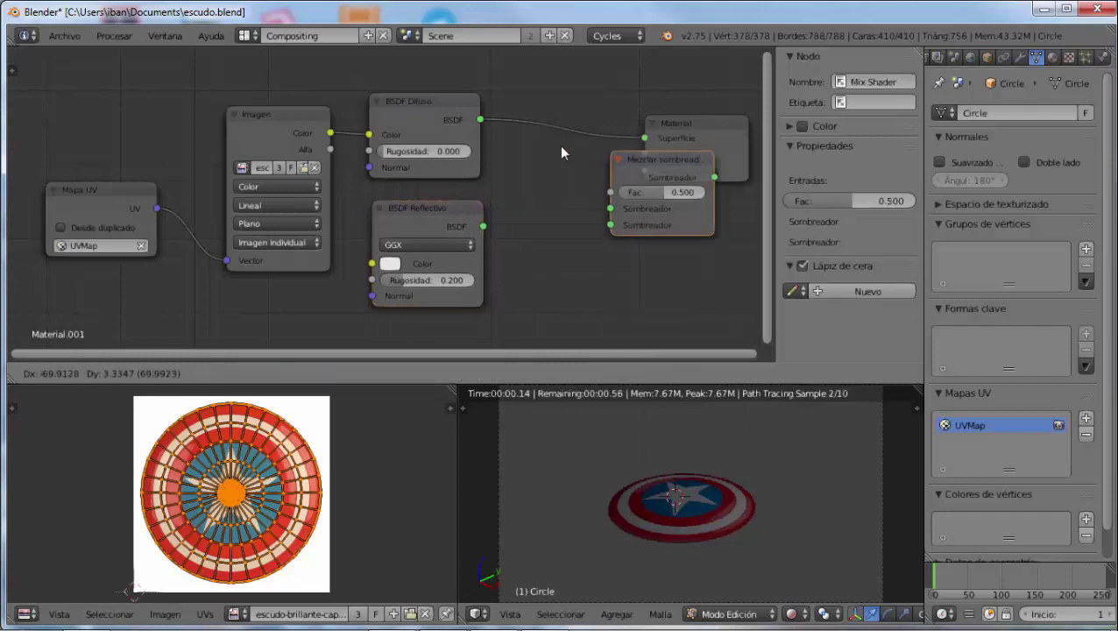
left_click(526, 121)
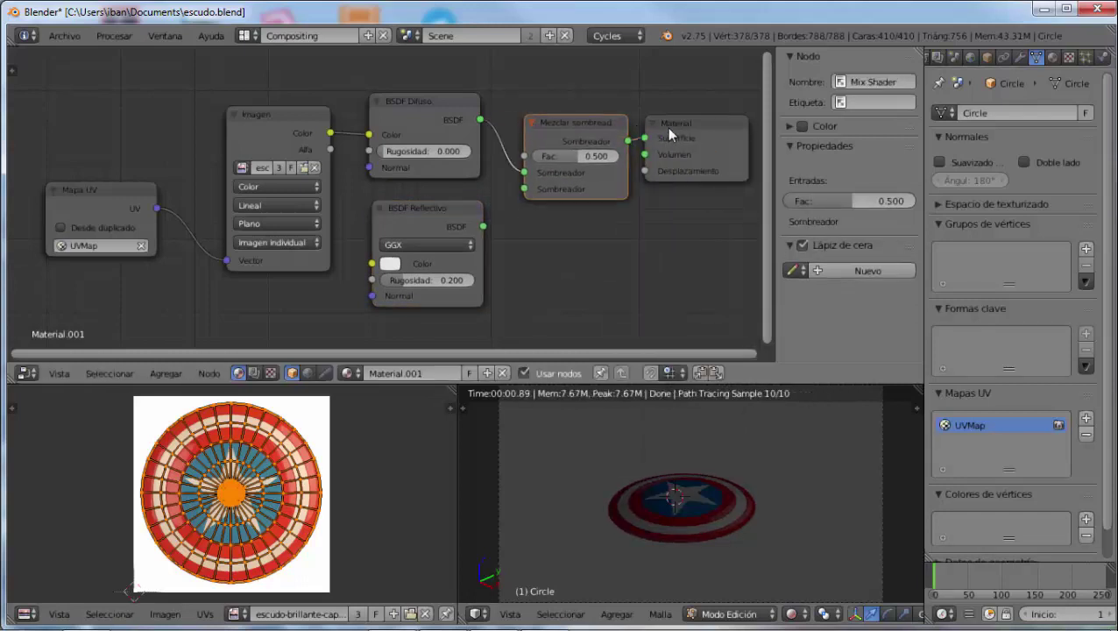
Arrange the nodes, wire the glossy into the mix's second shader input, and set Fac to about 0.3.
left_click_drag(665, 129, 712, 123)
left_click_drag(568, 126, 588, 121)
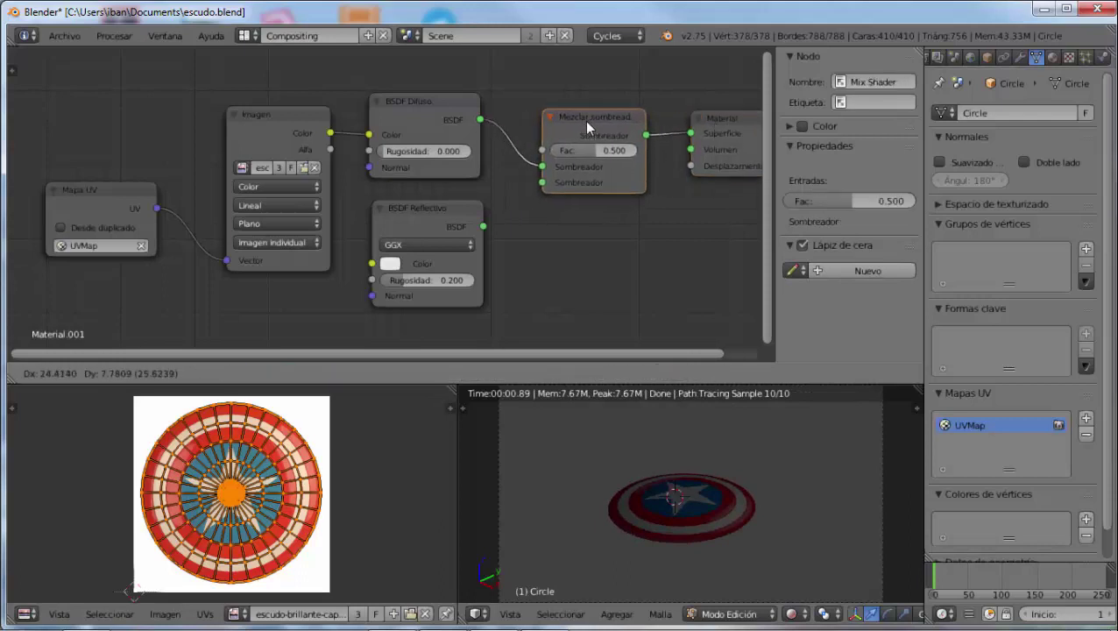
left_click_drag(483, 226, 542, 183)
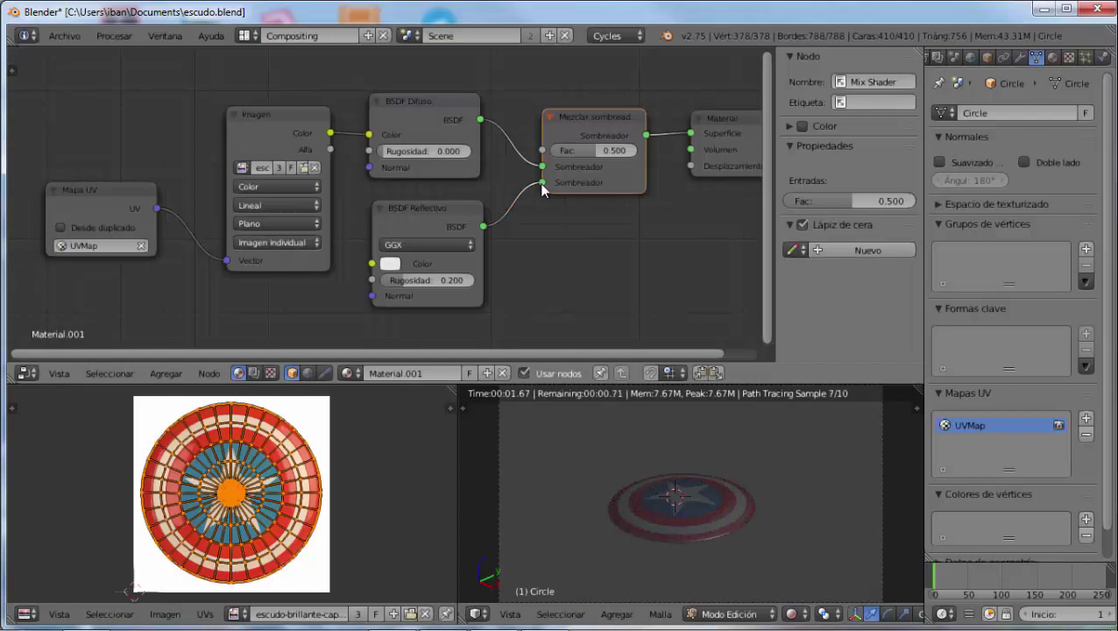
mouse_move(591, 149)
left_mouse_down()
mouse_move(576, 155)
mouse_move(624, 150)
left_mouse_up()
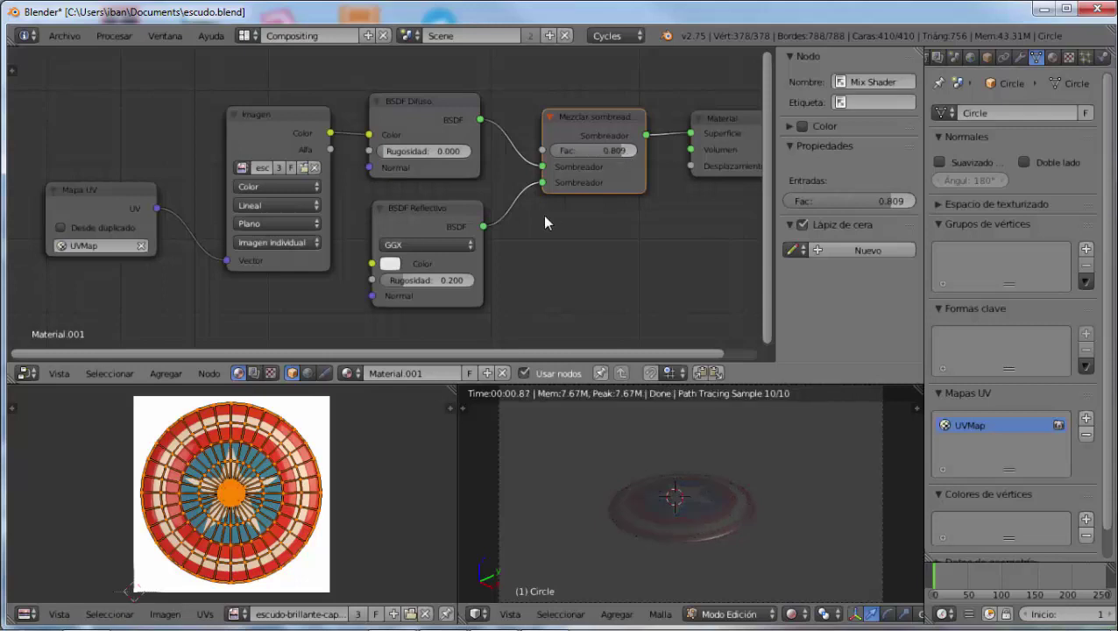
Tune the glossy Rugosidad to 0.217 and the Mix Shader Fac to 0.227.
mouse_move(400, 281)
left_mouse_down()
mouse_move(385, 286)
mouse_move(435, 287)
left_mouse_up()
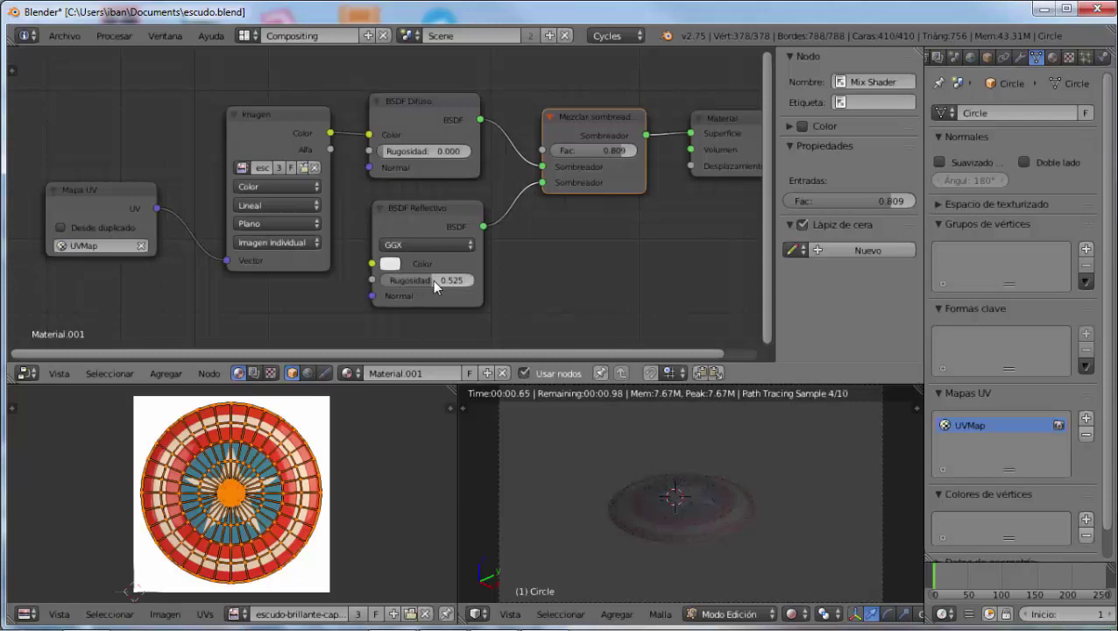
left_click_drag(432, 280, 402, 280)
left_click_drag(618, 147, 569, 148)
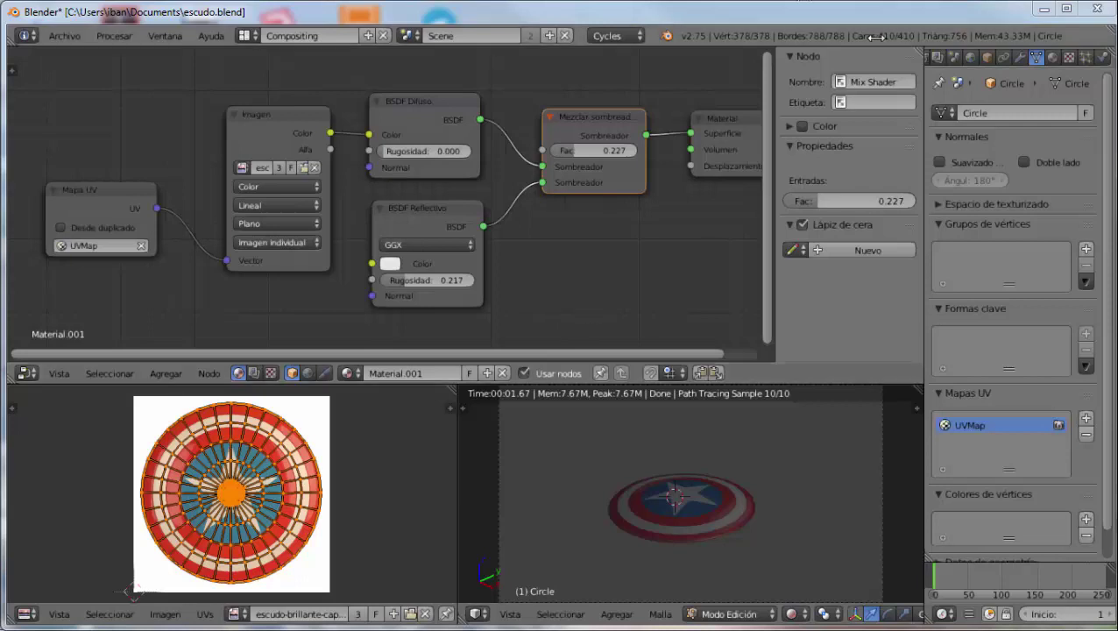
Check the texture, then show Material.001's settings; nudge the Imagen and Mix Shader nodes up-left.
left_click(1068, 58)
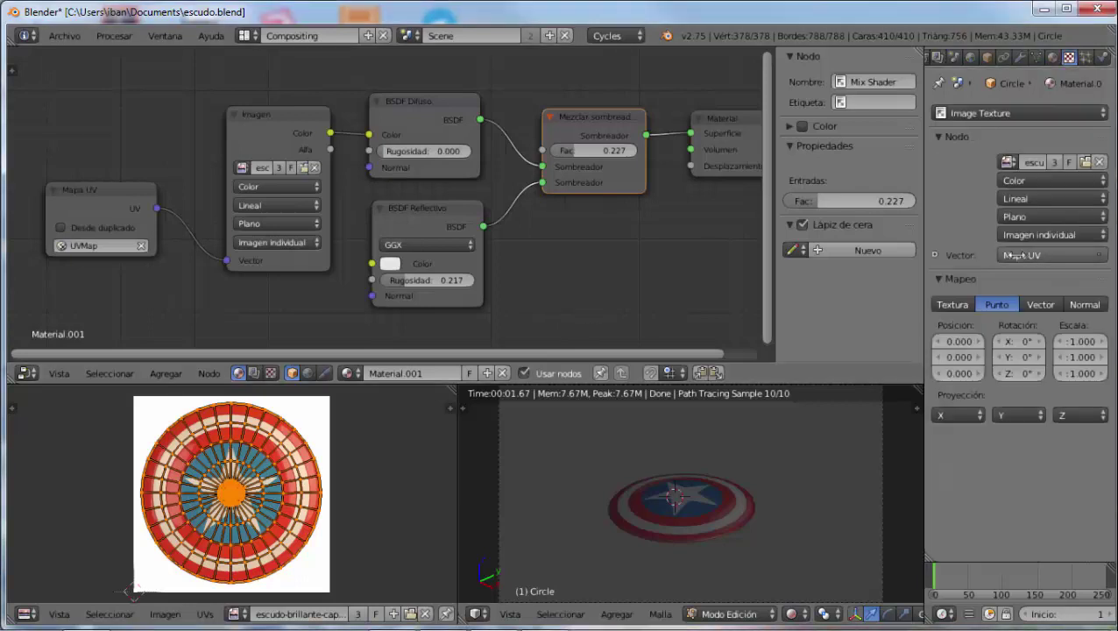
left_click(1053, 57)
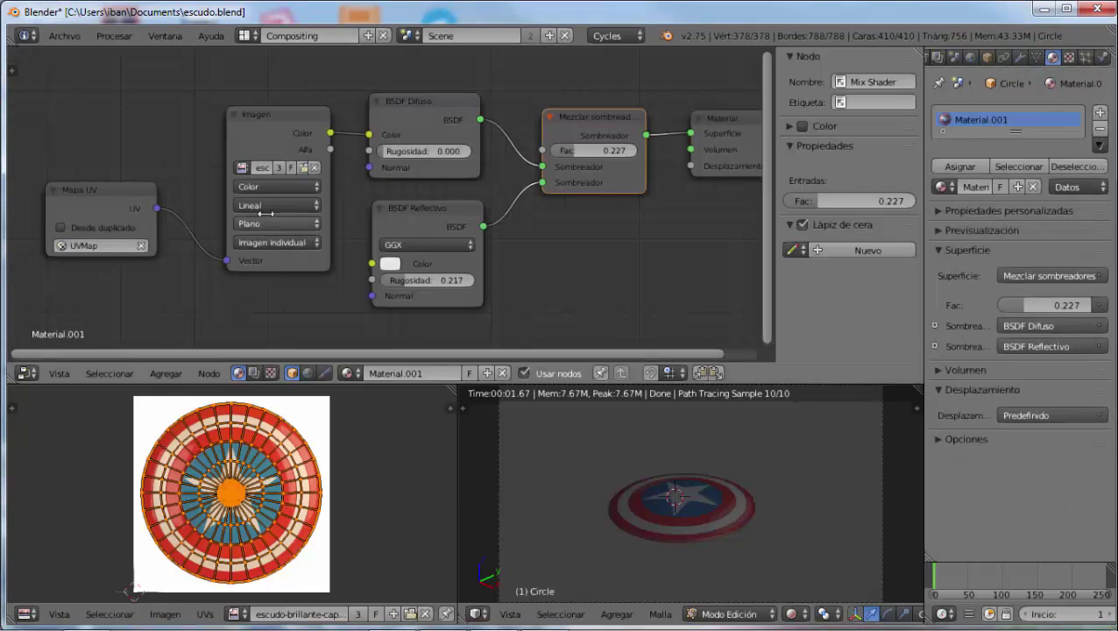
left_click(254, 113)
left_click_drag(253, 114, 238, 111)
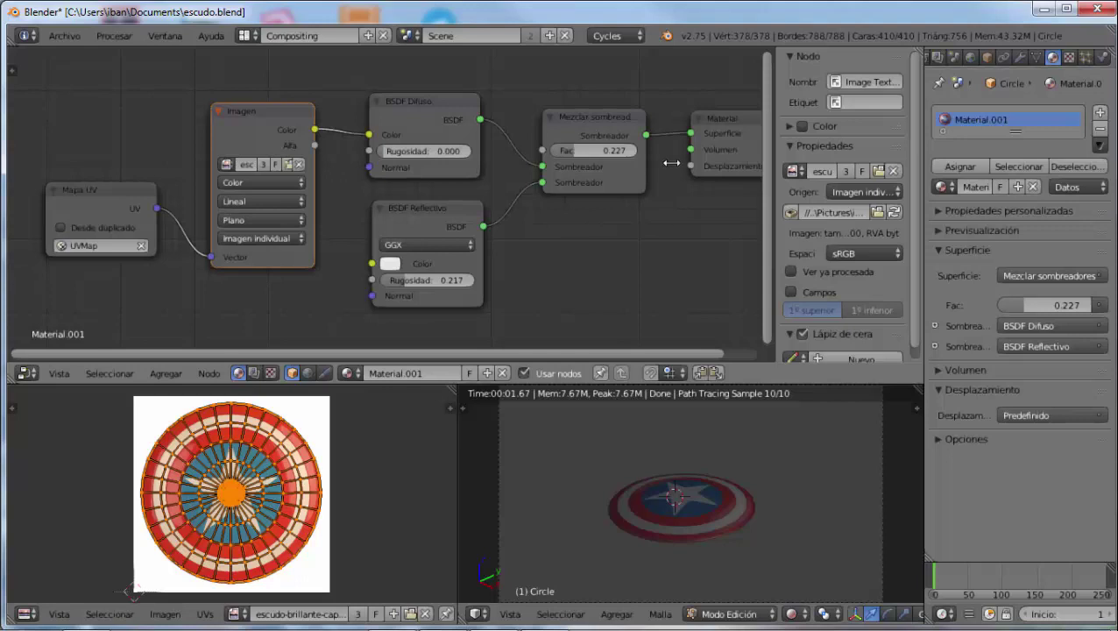
left_click(608, 116)
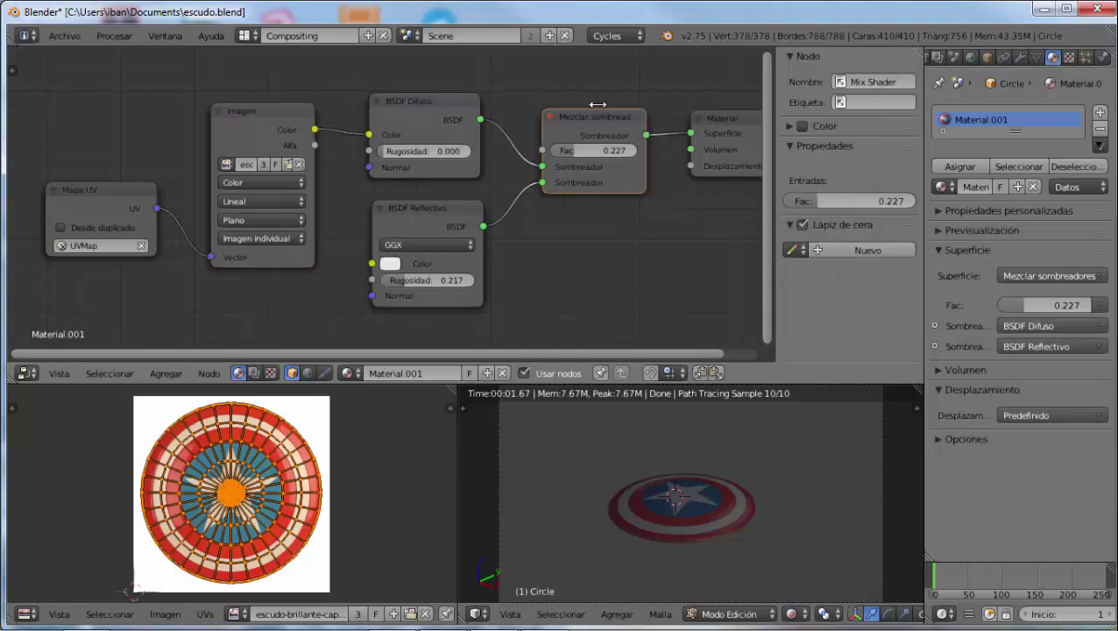
left_click_drag(609, 116, 600, 105)
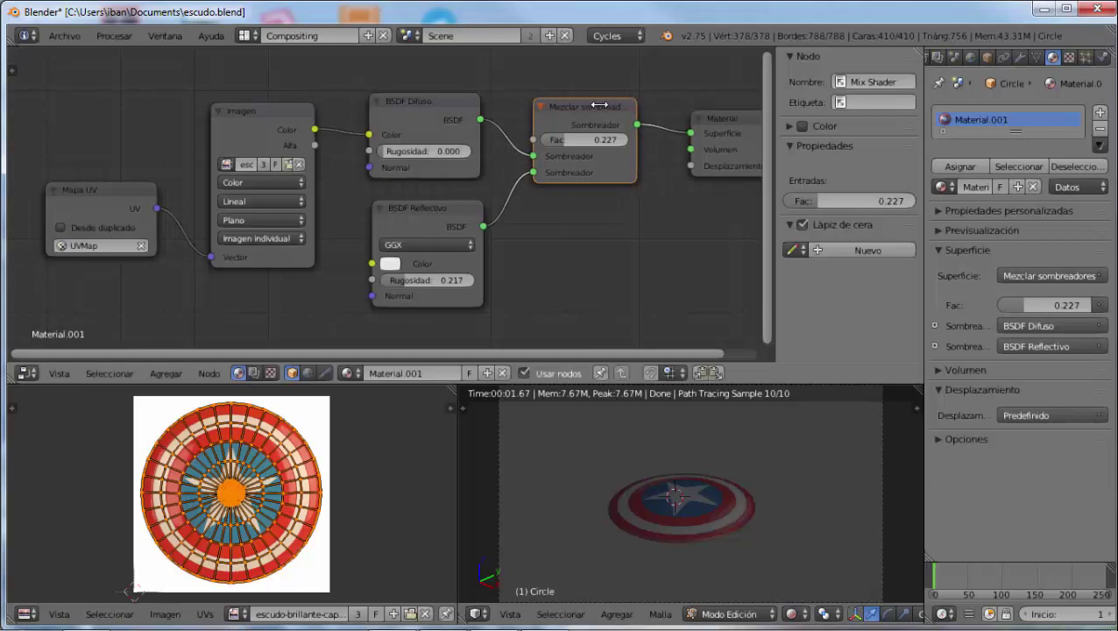